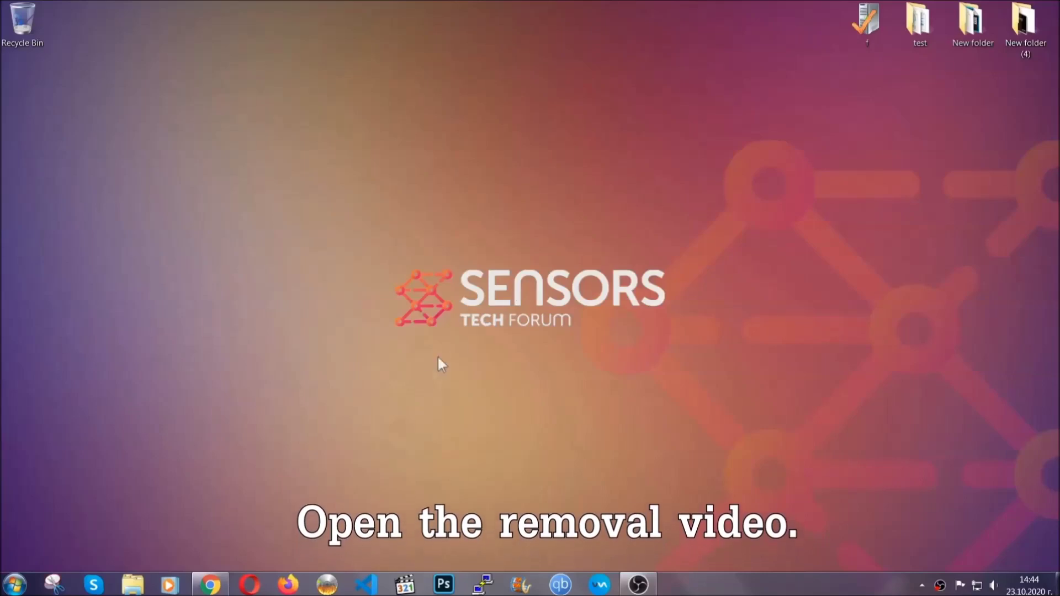
Open Chrome from the taskbar to the YouTube video 'How to Remove a Ransomware Virus (Windows)'
{"action": "left_click", "coordinate": [211, 585]}
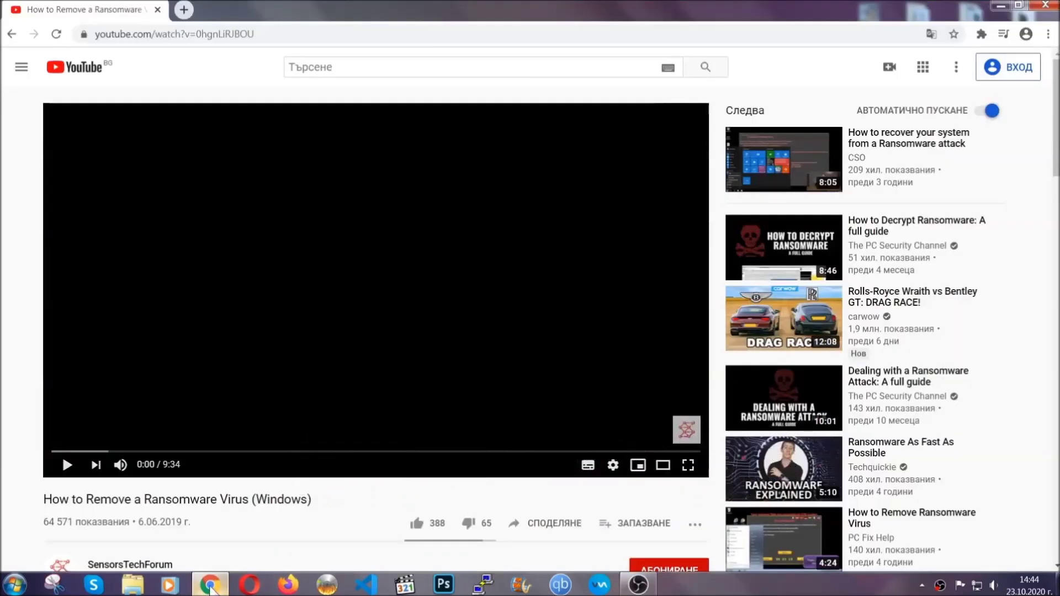
{"action": "scroll", "coordinate": [190, 448], "scroll_direction": "down", "scroll_amount": 3}
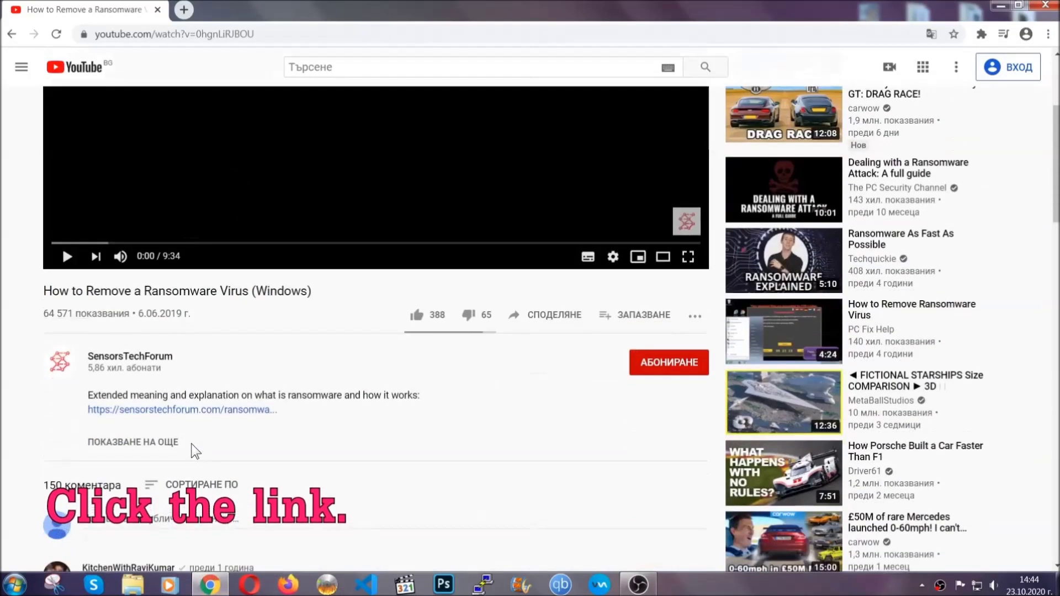
Follow the SensorsTechForum description link and launch the downloaded SpyHunter-Installer.exe
{"action": "left_click", "coordinate": [179, 410]}
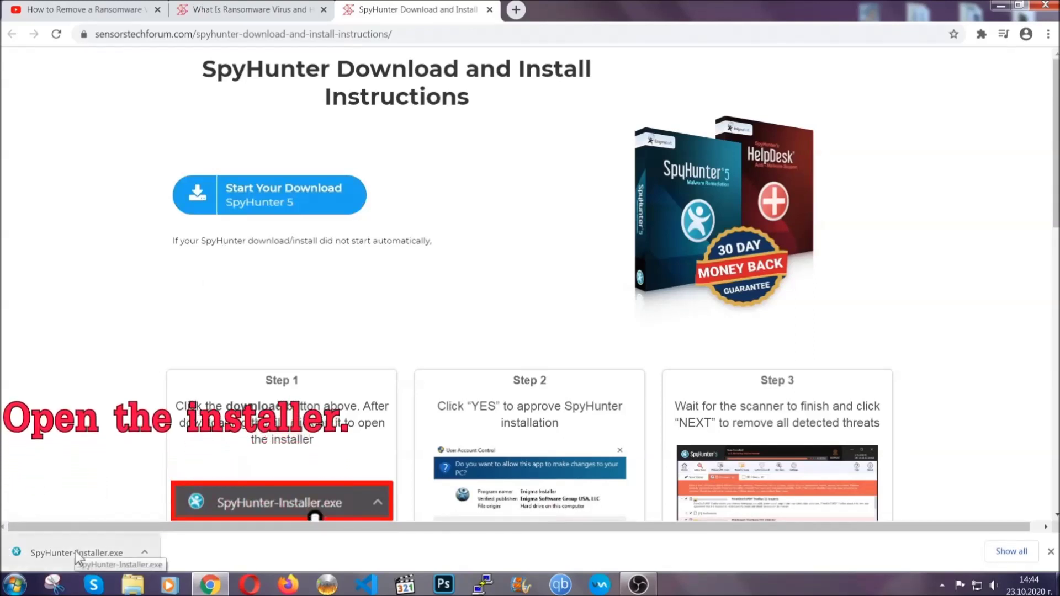
{"action": "left_click", "coordinate": [76, 552]}
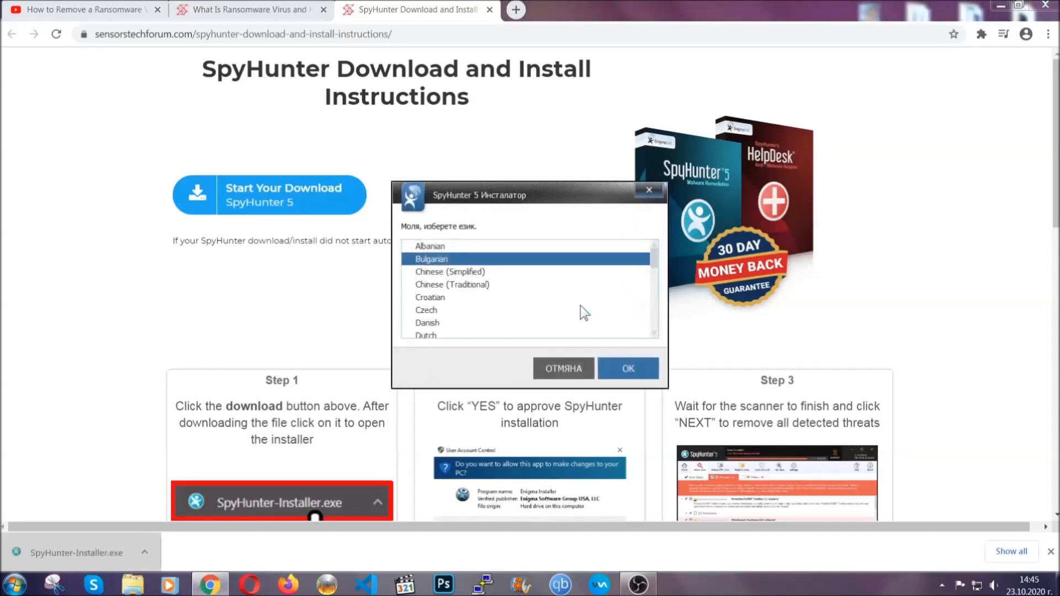
{"action": "scroll", "coordinate": [544, 302], "scroll_direction": "down", "scroll_amount": 1}
{"action": "scroll", "coordinate": [503, 306], "scroll_direction": "down", "scroll_amount": 1}
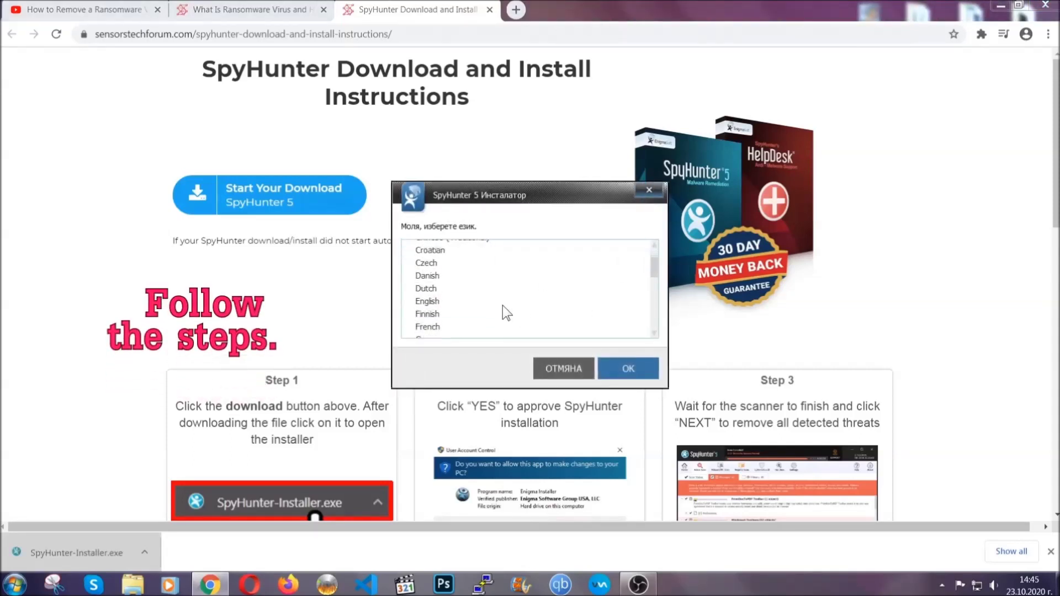
Install SpyHunter 5 in English with the EULA and Privacy Policy accepted, then finish setup
{"action": "left_click", "coordinate": [500, 303]}
{"action": "left_click", "coordinate": [628, 368]}
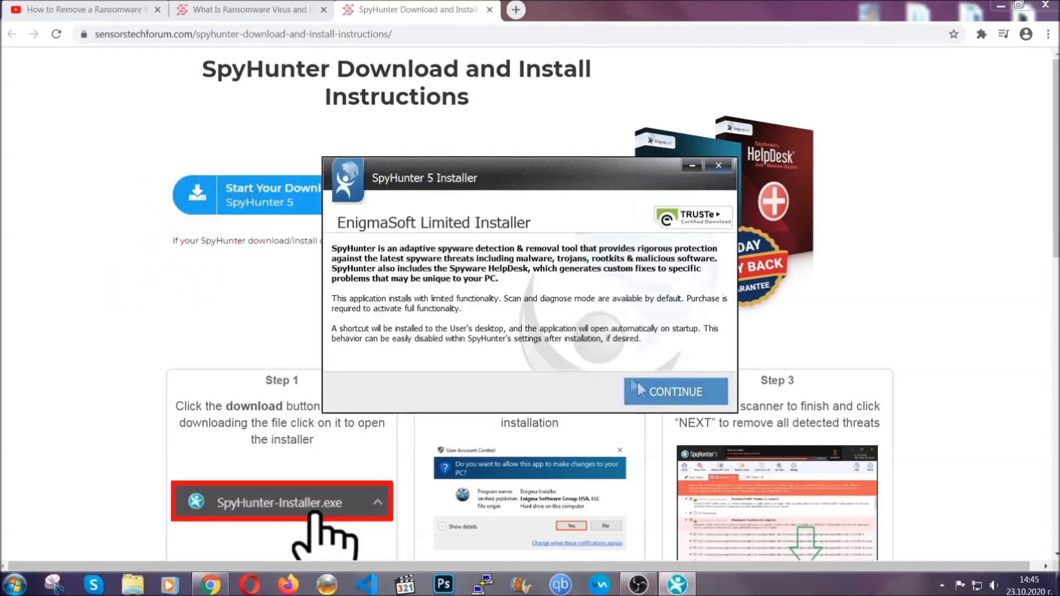
{"action": "left_click", "coordinate": [640, 382]}
{"action": "left_click", "coordinate": [539, 357]}
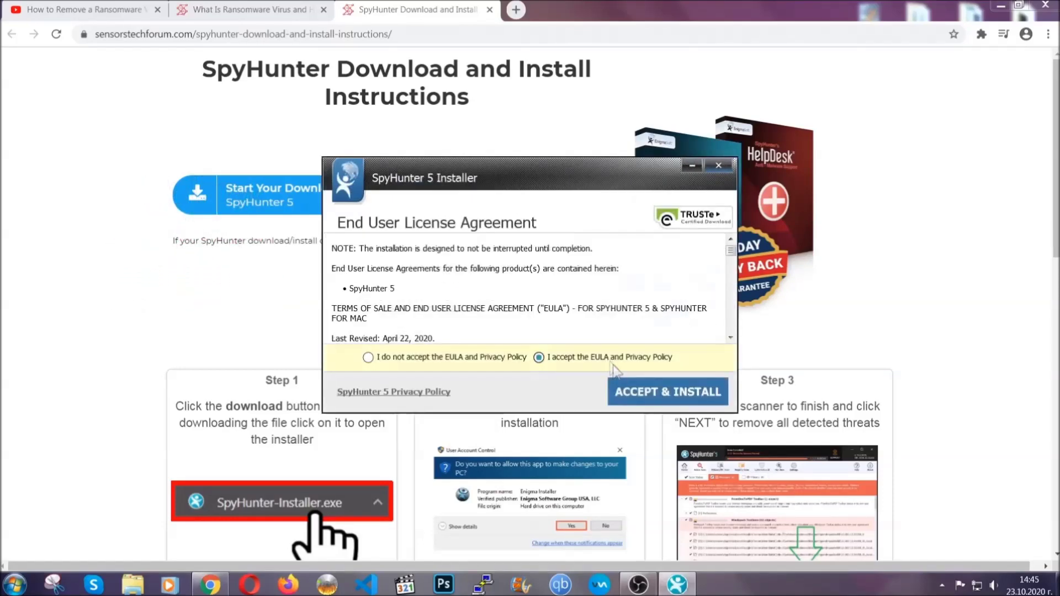
{"action": "left_click", "coordinate": [633, 387]}
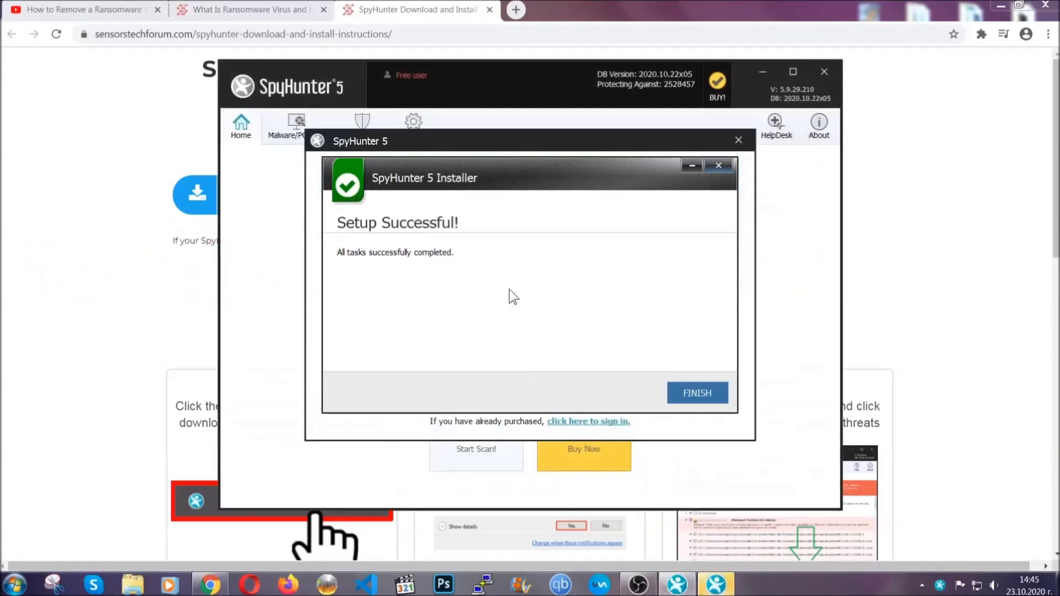
{"action": "left_click", "coordinate": [678, 395]}
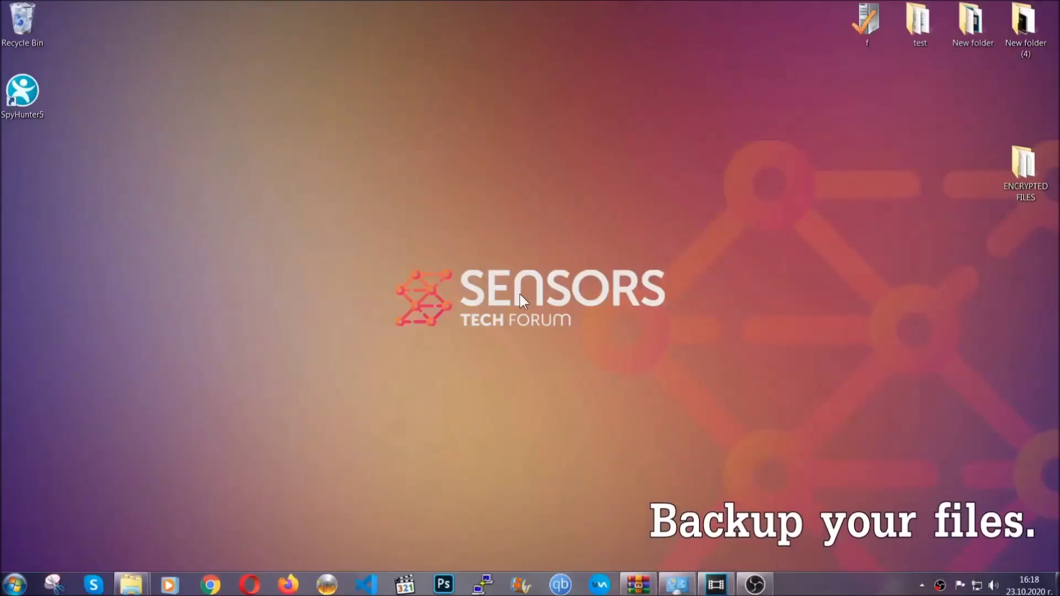
Open the ENCRYPTED FILES folder on the desktop
{"action": "double_click", "coordinate": [1018, 170]}
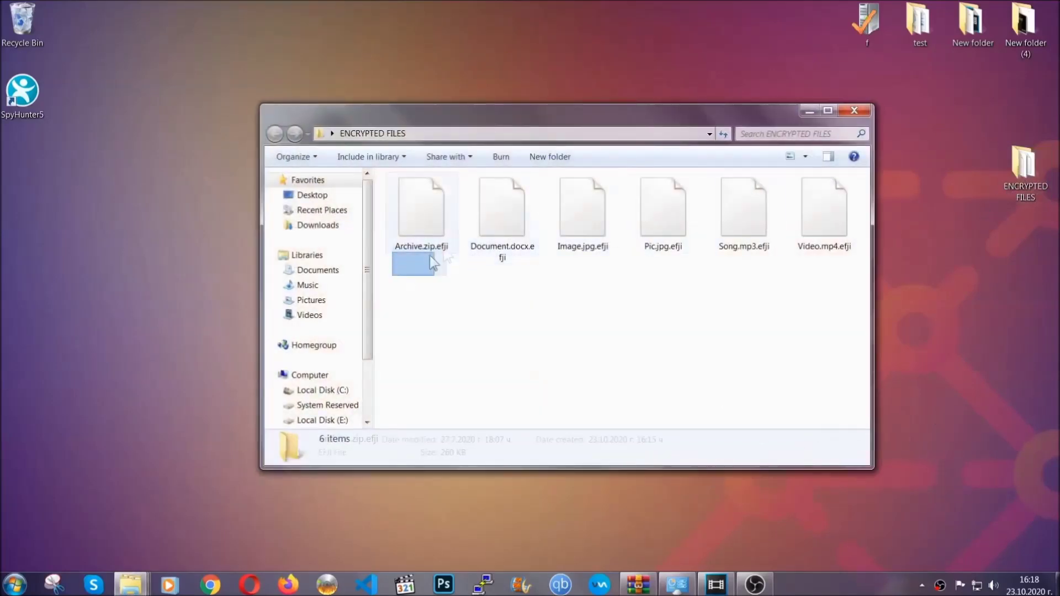
Copy all six .efji files from the ENCRYPTED FILES folder
{"action": "left_click_drag", "start_coordinate": [396, 273], "coordinate": [829, 197]}
{"action": "right_click", "coordinate": [830, 197]}
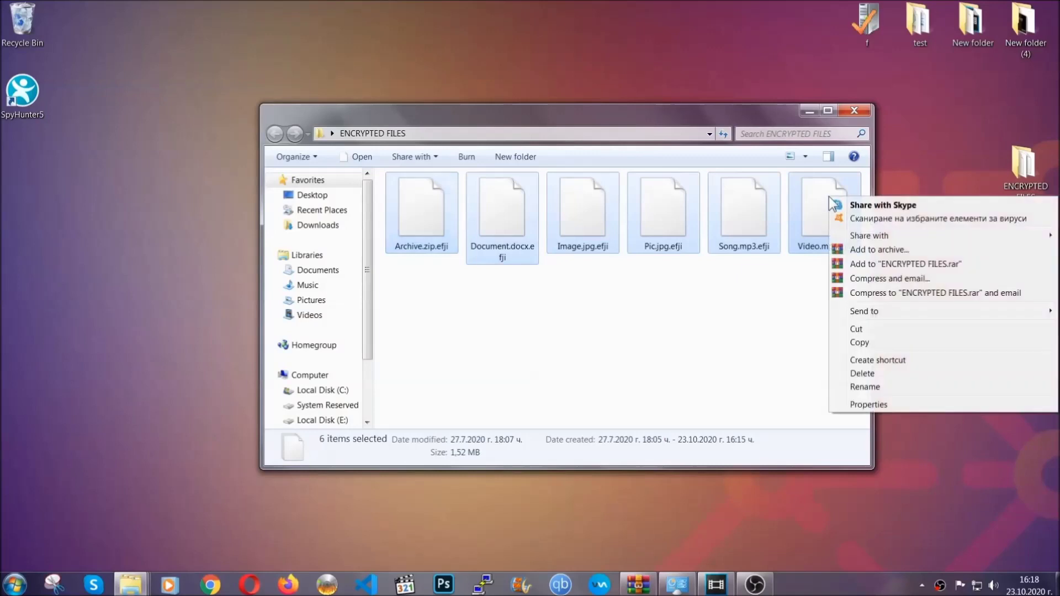
{"action": "left_click", "coordinate": [860, 343]}
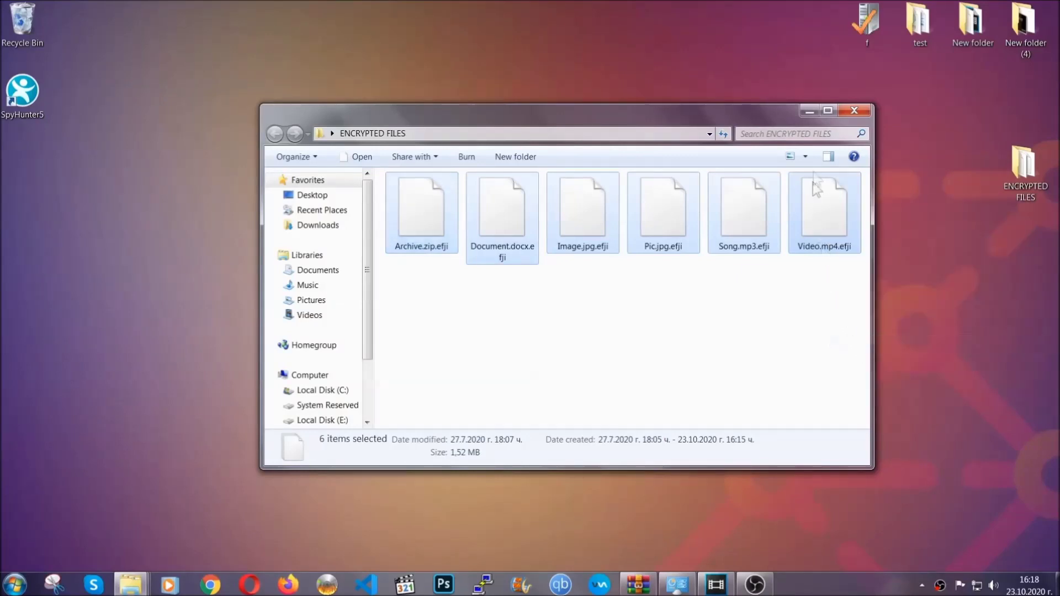
{"action": "left_click", "coordinate": [814, 111]}
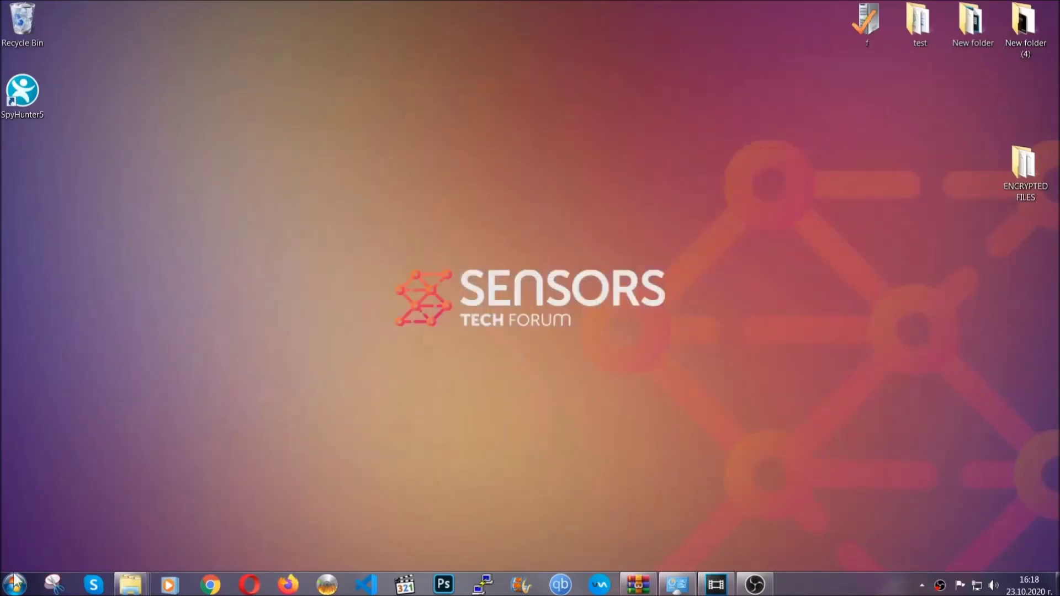
Paste the copied files onto FLASH DRIVE (H:) and close its window
{"action": "left_click", "coordinate": [13, 584]}
{"action": "left_click", "coordinate": [202, 415]}
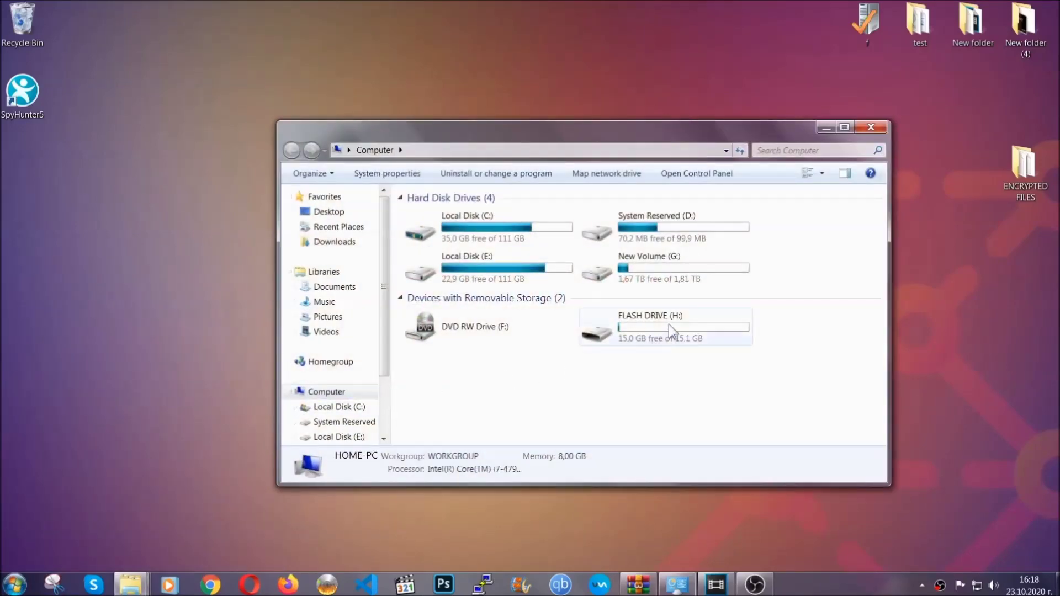
{"action": "double_click", "coordinate": [669, 324]}
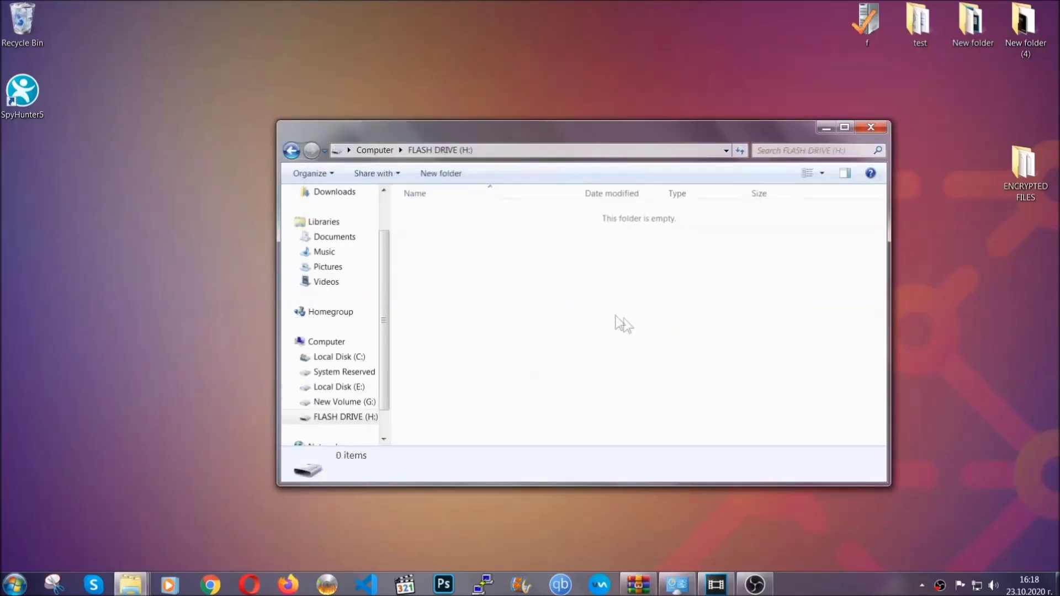
{"action": "right_click", "coordinate": [458, 246]}
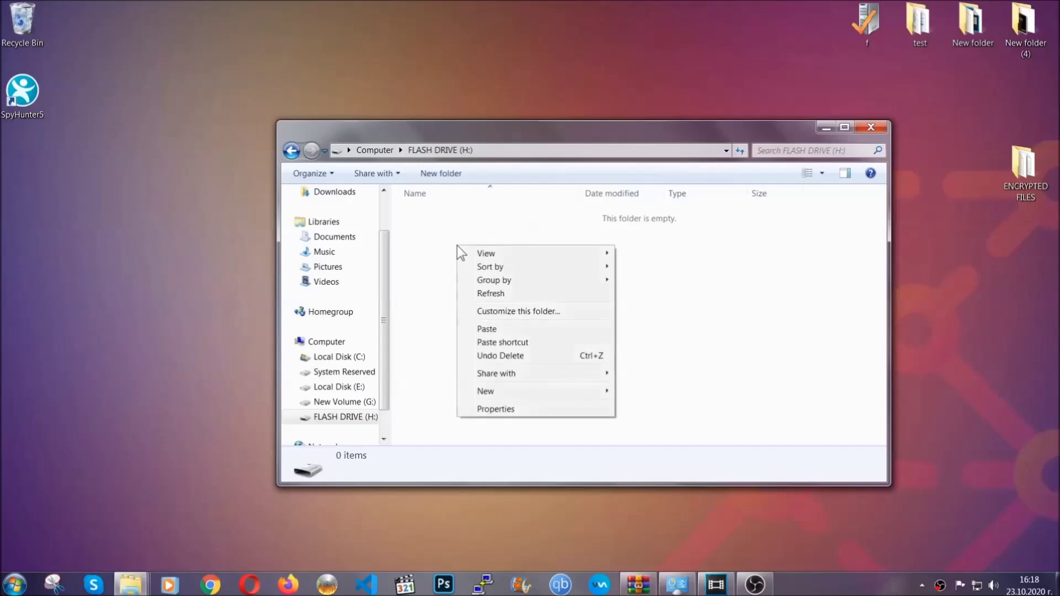
{"action": "left_click", "coordinate": [482, 330]}
{"action": "left_click", "coordinate": [483, 331]}
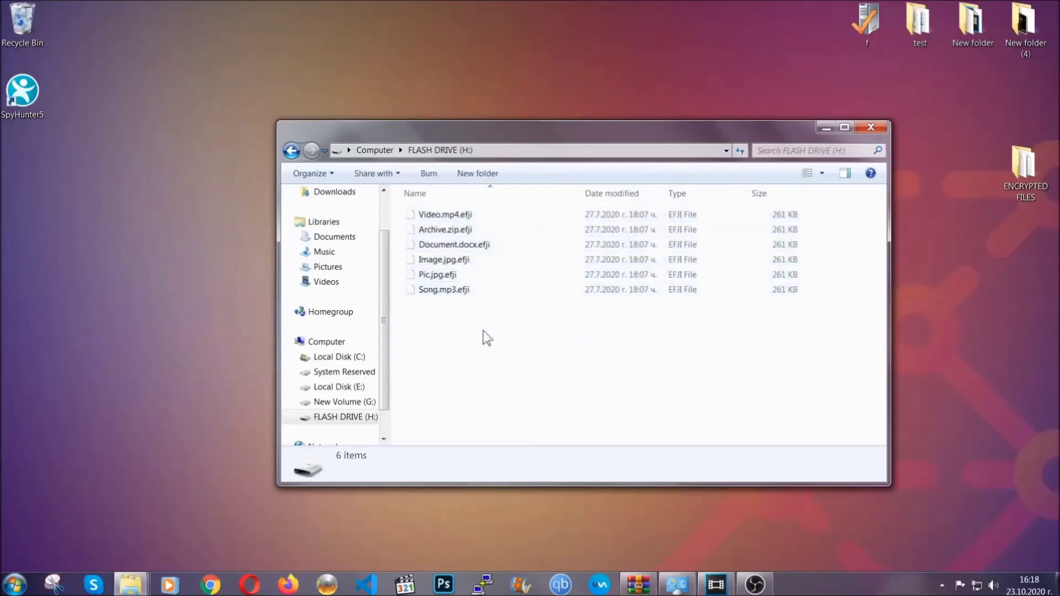
{"action": "left_click", "coordinate": [877, 129]}
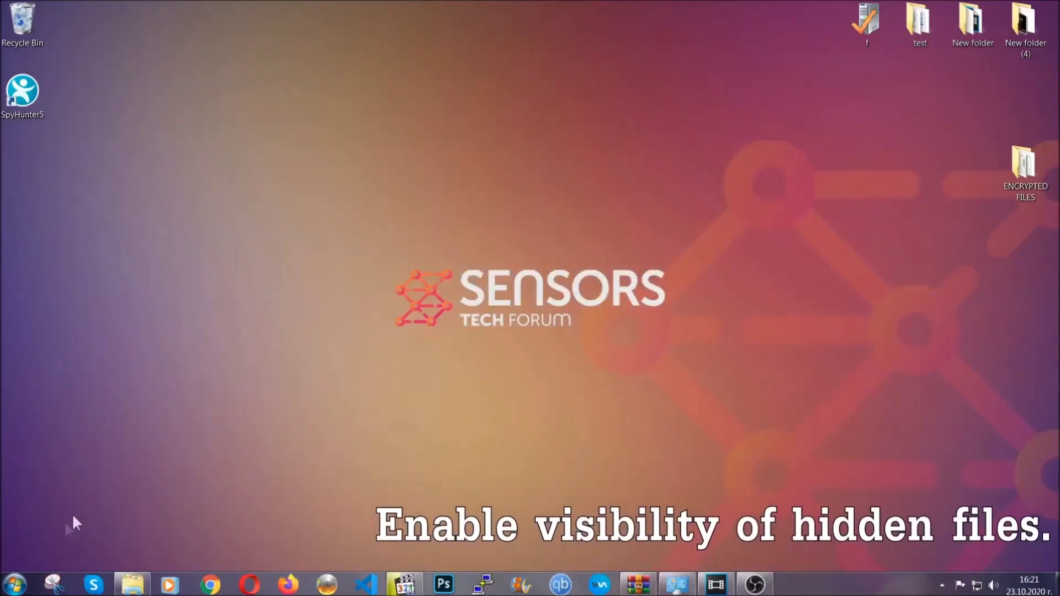
Turn on showing hidden files, folders and drives in Folder Options
{"action": "left_click", "coordinate": [15, 585]}
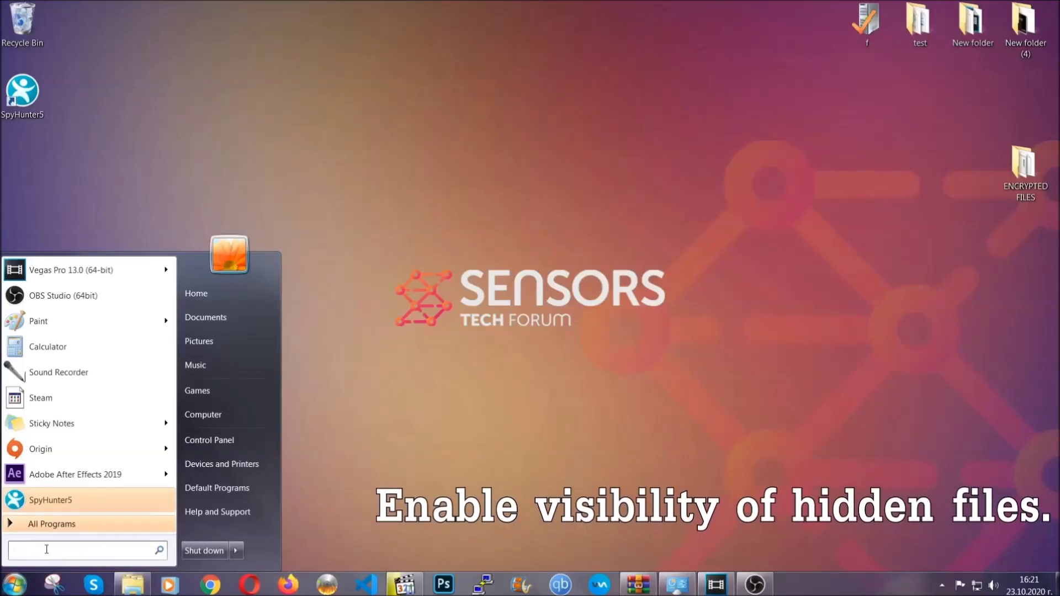
{"action": "left_click", "coordinate": [67, 550]}
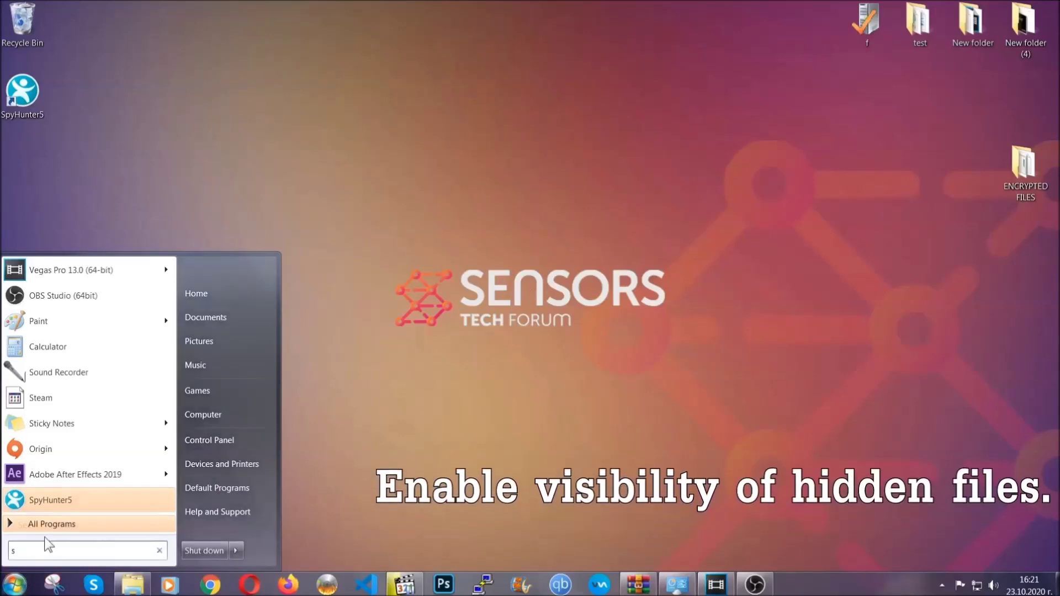
{"action": "type", "text": "showh"}
{"action": "key", "text": "BackSpace"}
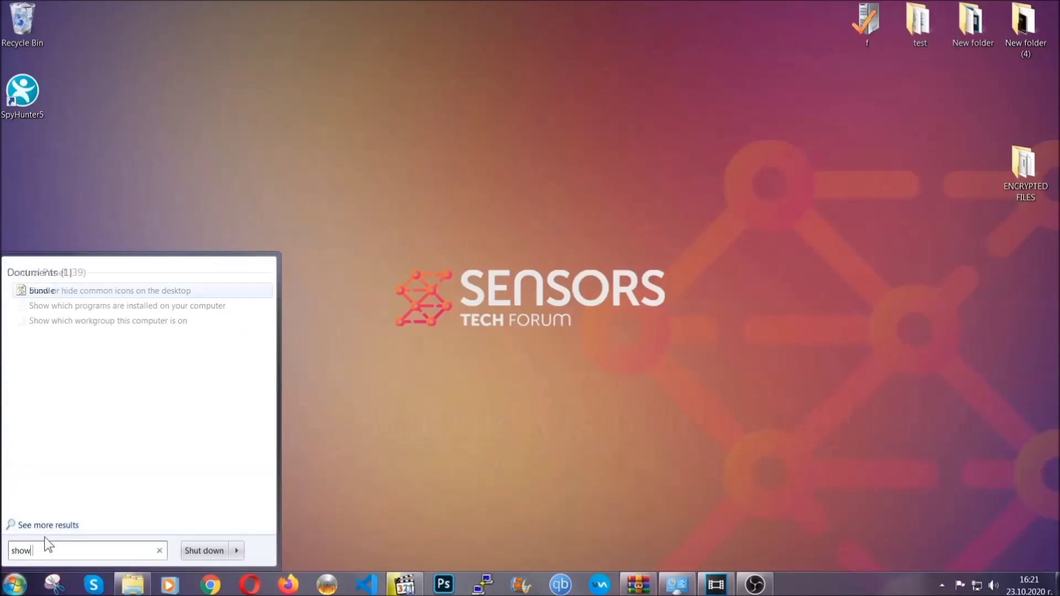
{"action": "type", "text": " hidden files"}
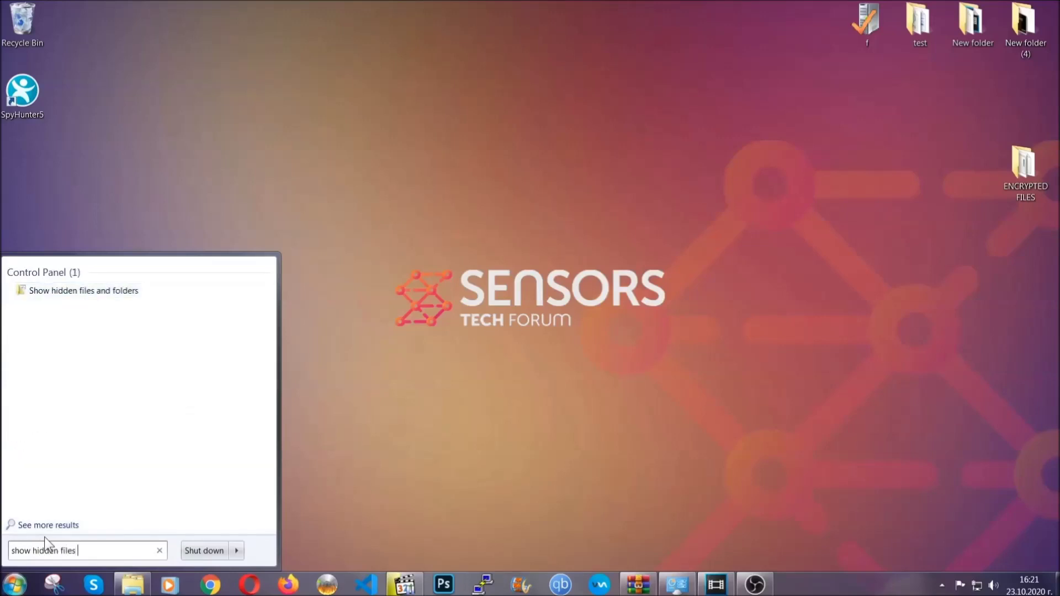
{"action": "type", "text": " and folders"}
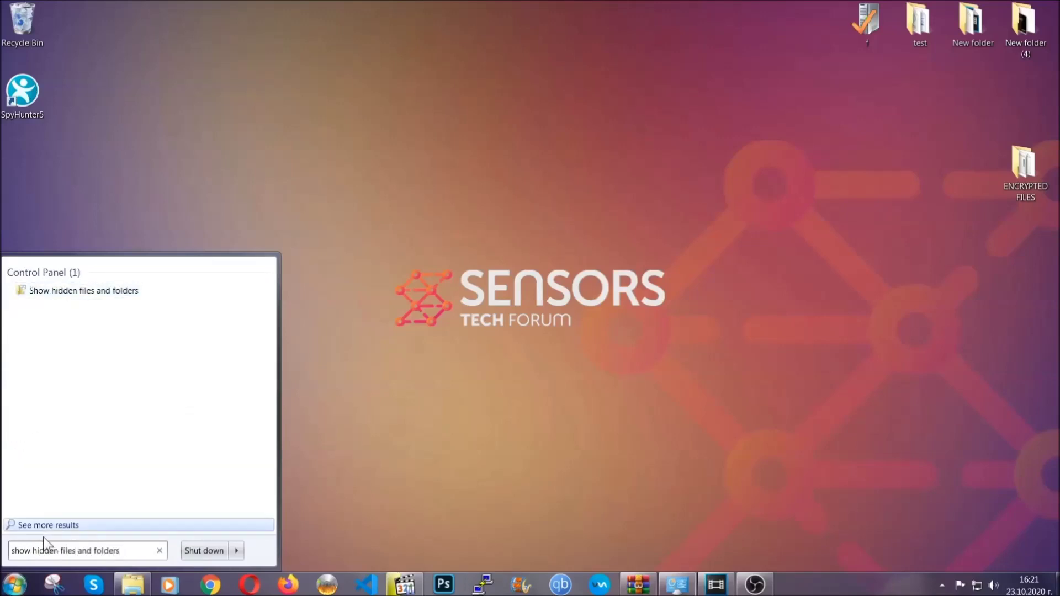
{"action": "left_click", "coordinate": [126, 295]}
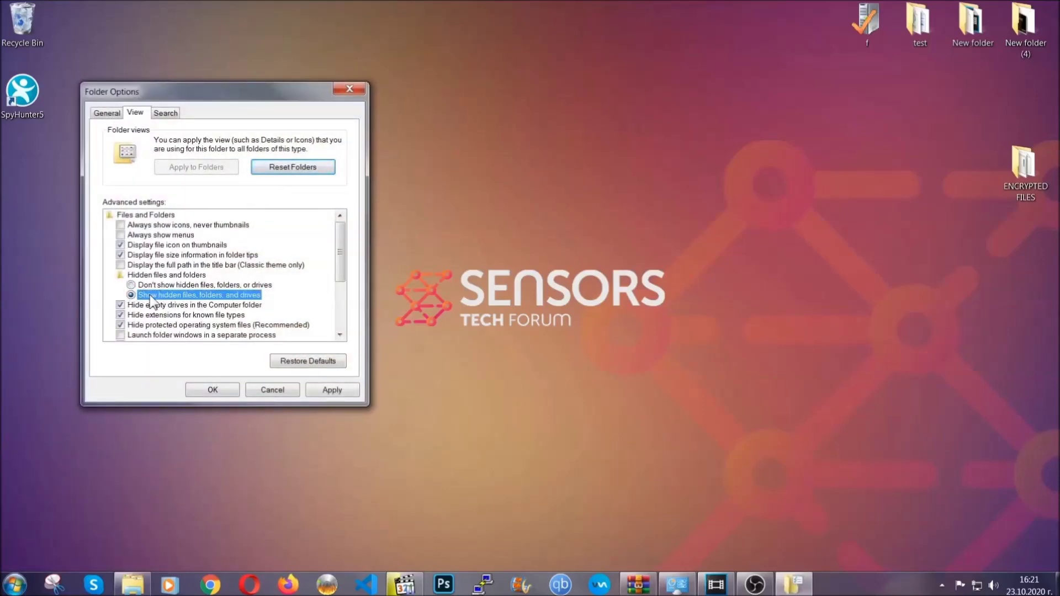
{"action": "left_click", "coordinate": [332, 390]}
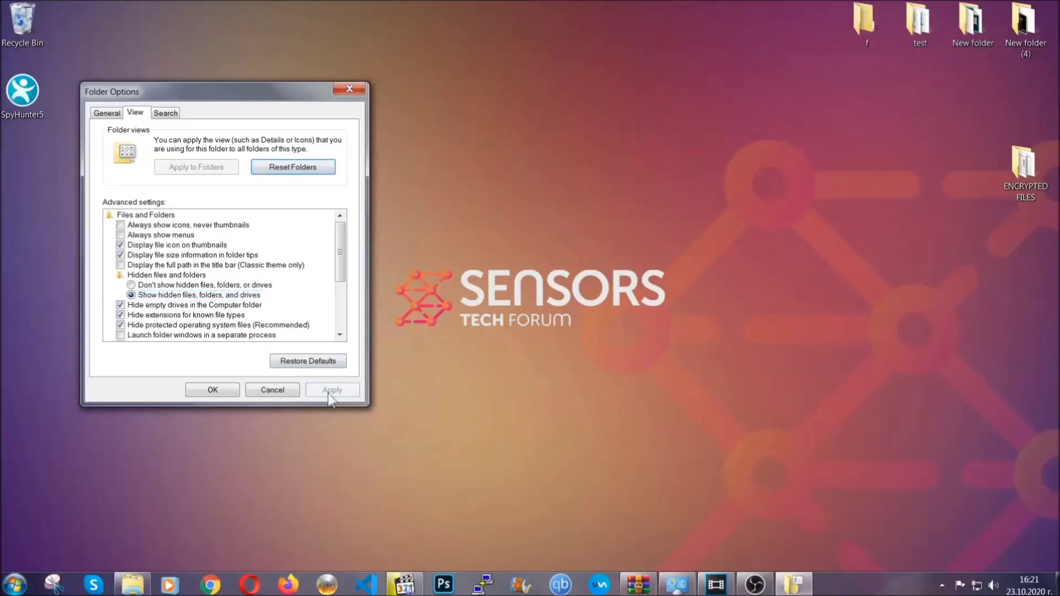
{"action": "left_click", "coordinate": [207, 390]}
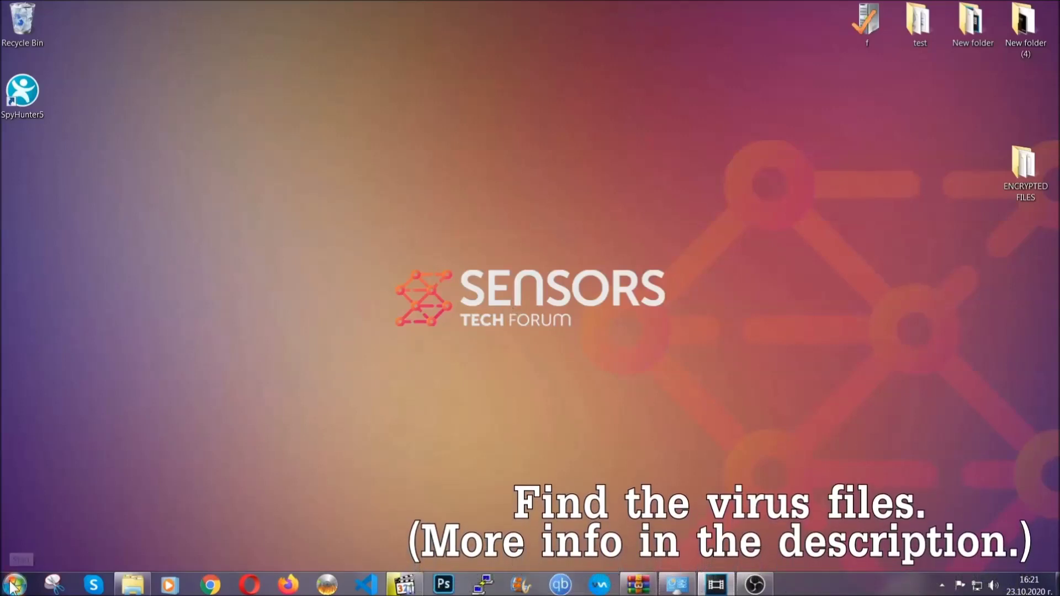
{"action": "left_click", "coordinate": [15, 585]}
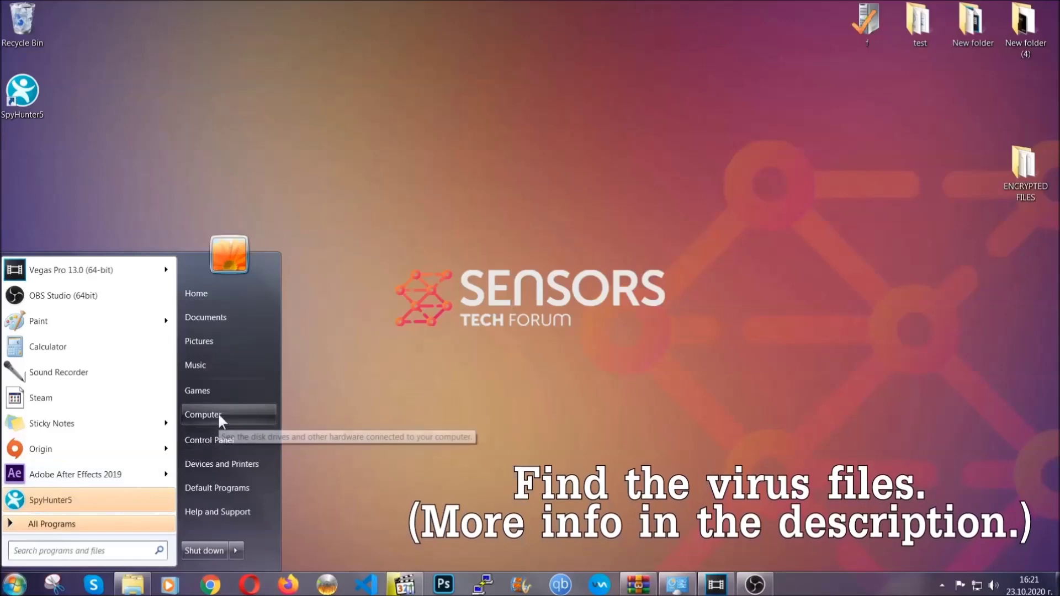
Search the whole computer for 'fileextension:exe Example Virus Name'
{"action": "left_click", "coordinate": [217, 413]}
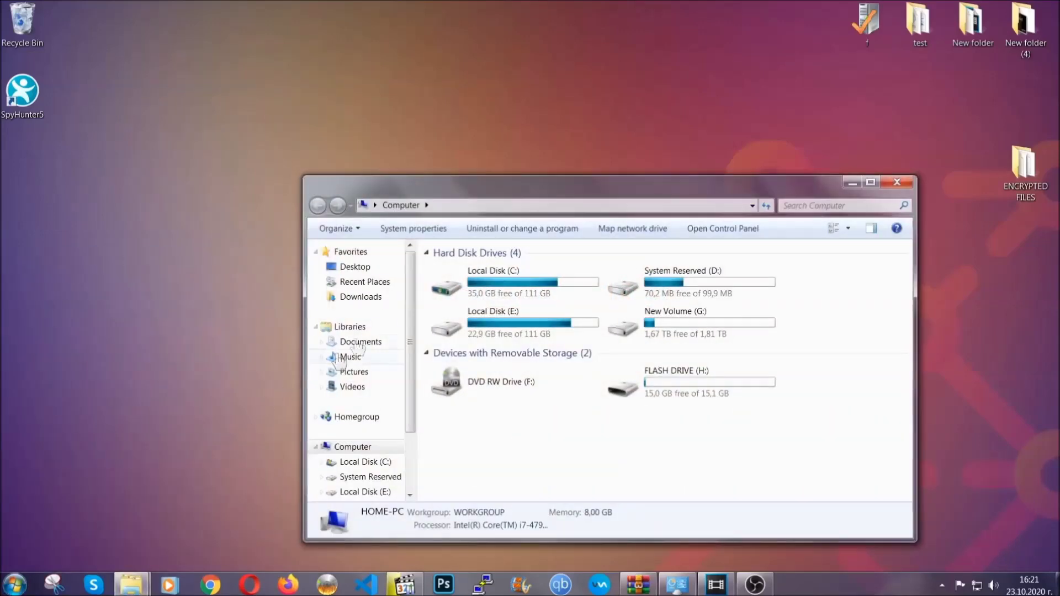
{"action": "left_click_drag", "start_coordinate": [578, 193], "coordinate": [509, 145]}
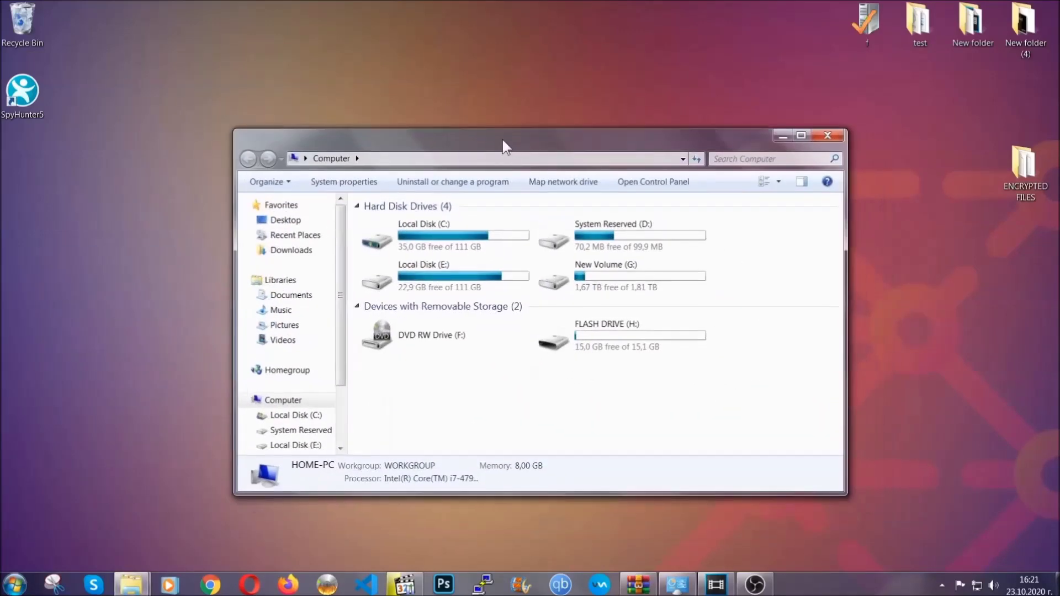
{"action": "left_click", "coordinate": [745, 158]}
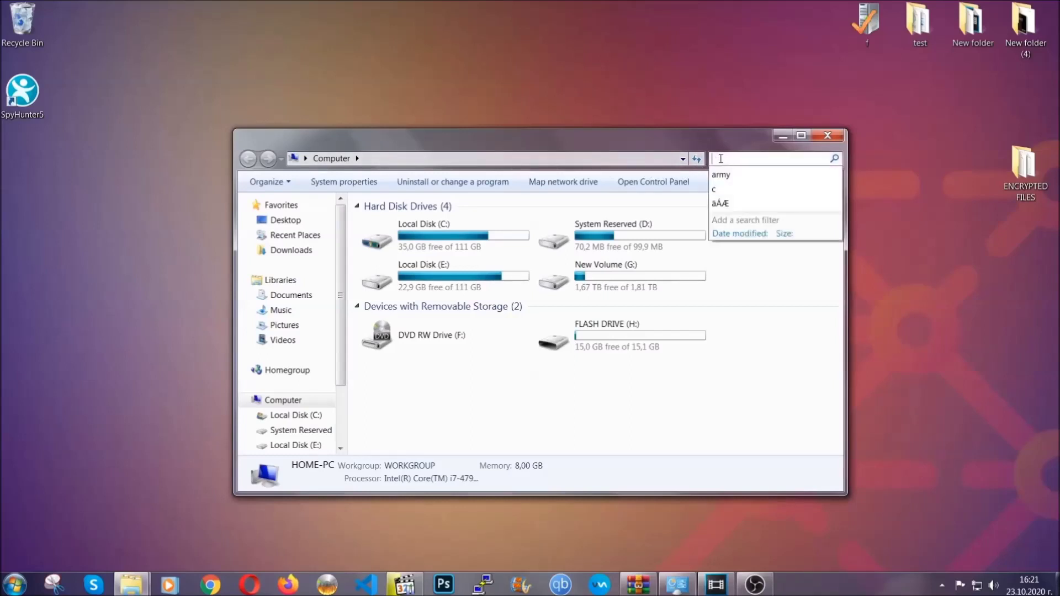
{"action": "type", "text": "fileextension"}
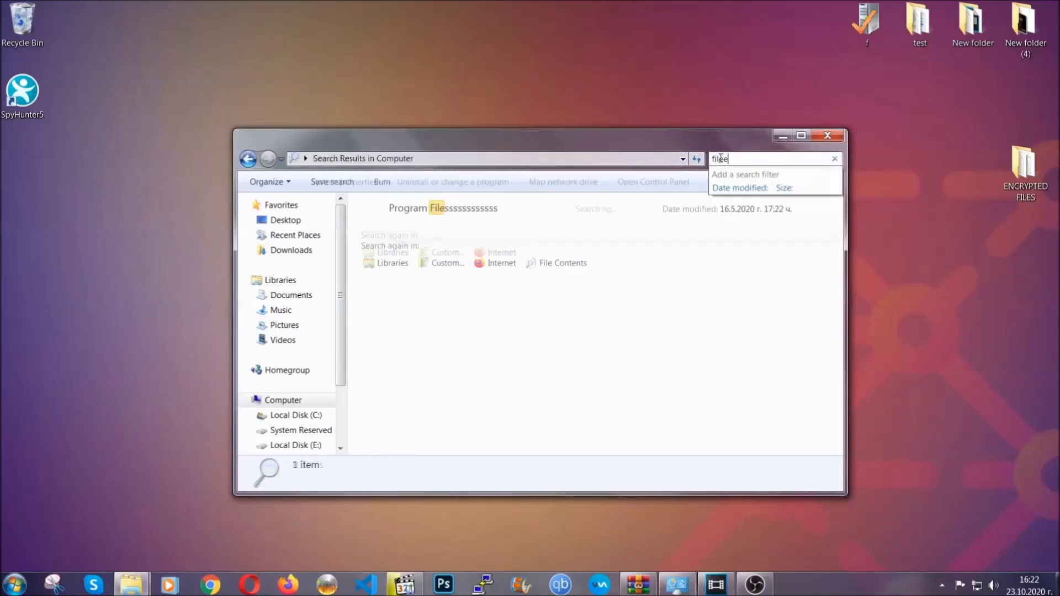
{"action": "type", "text": ":exe "}
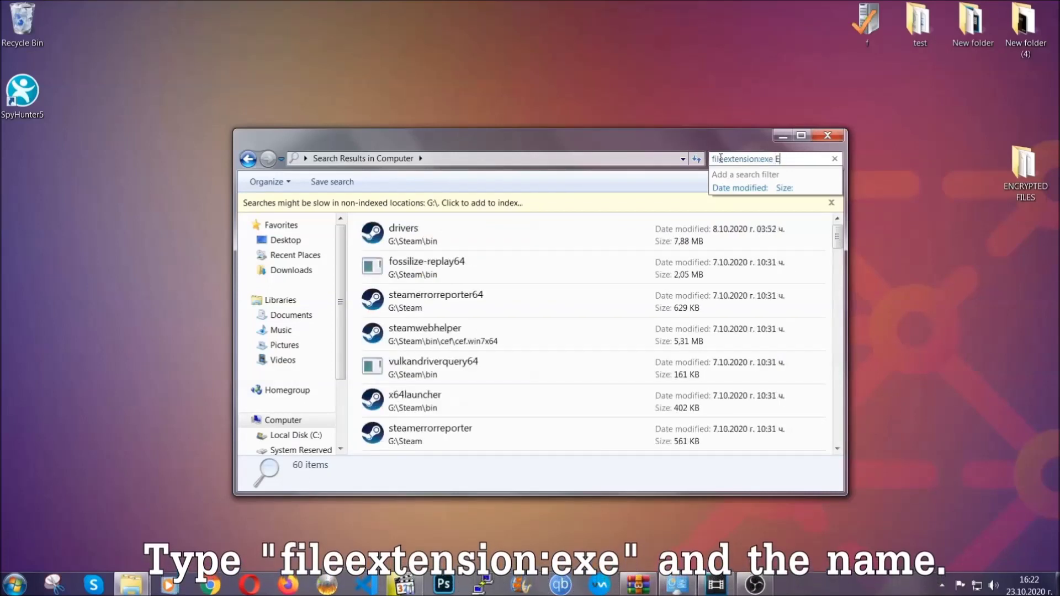
{"action": "type", "text": "Exampl"}
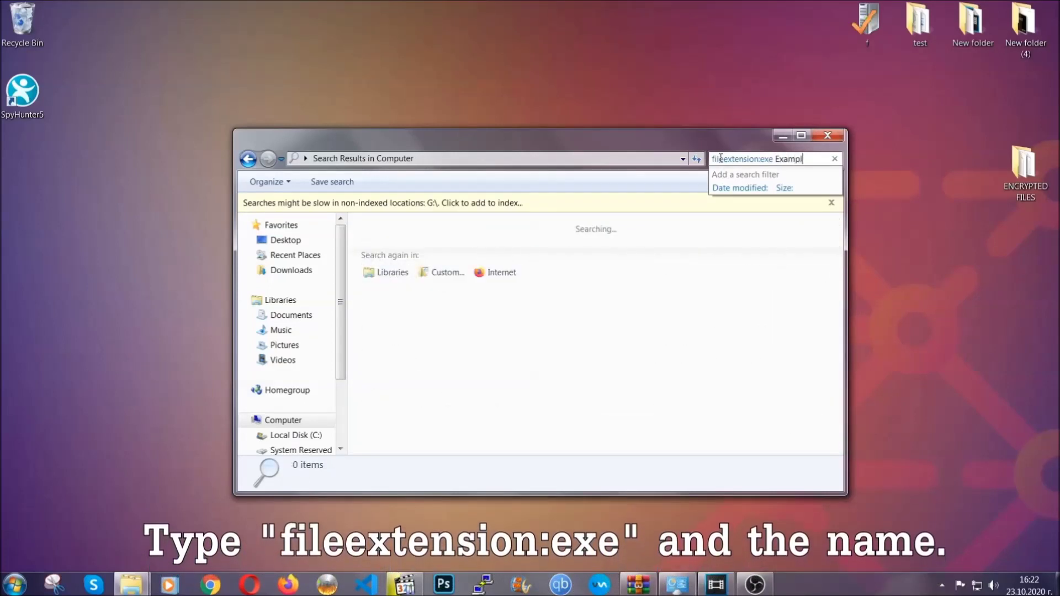
{"action": "type", "text": "e Virus Name"}
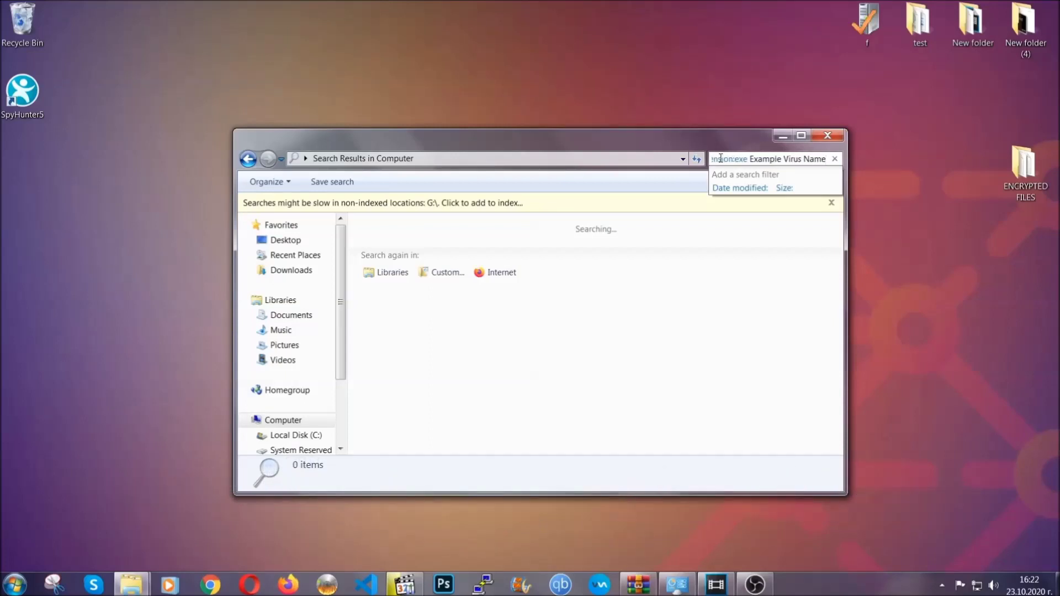
{"action": "key", "text": "Return"}
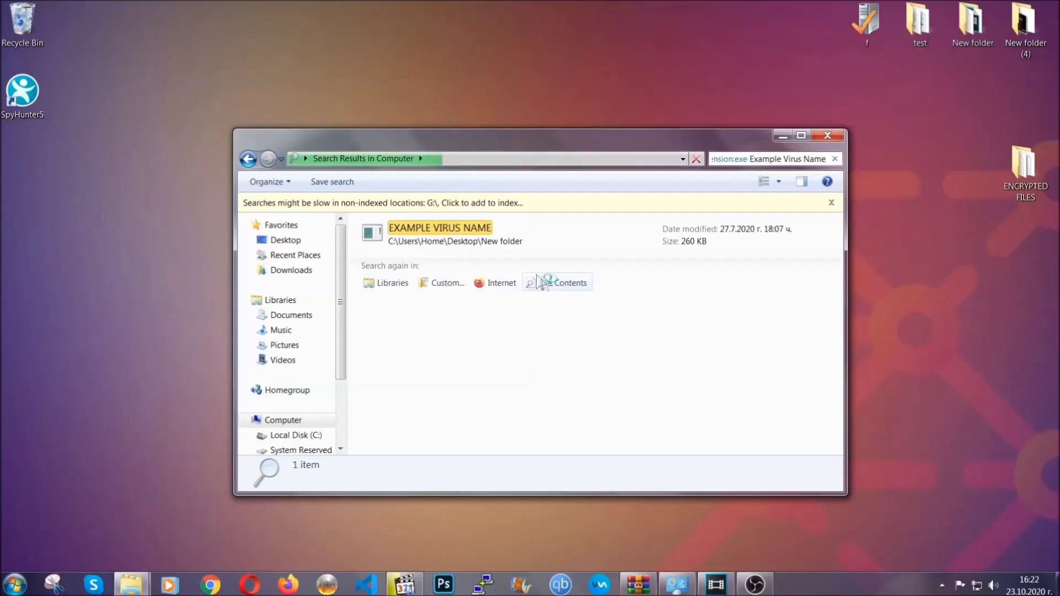
Delete the EXAMPLE VIRUS NAME executable to the Recycle Bin and close the search window
{"action": "left_click", "coordinate": [463, 231]}
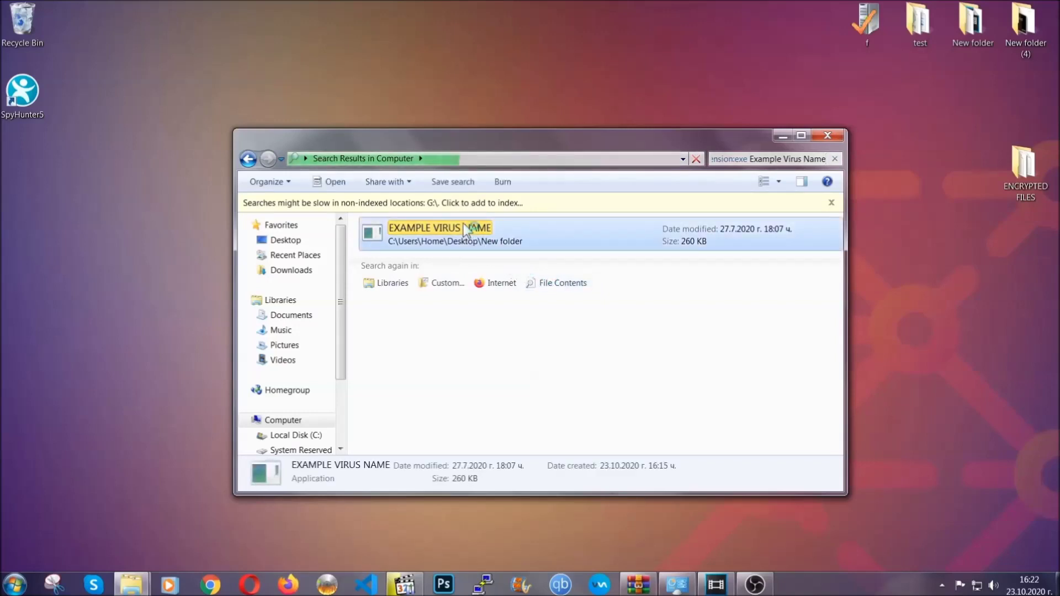
{"action": "right_click", "coordinate": [463, 230]}
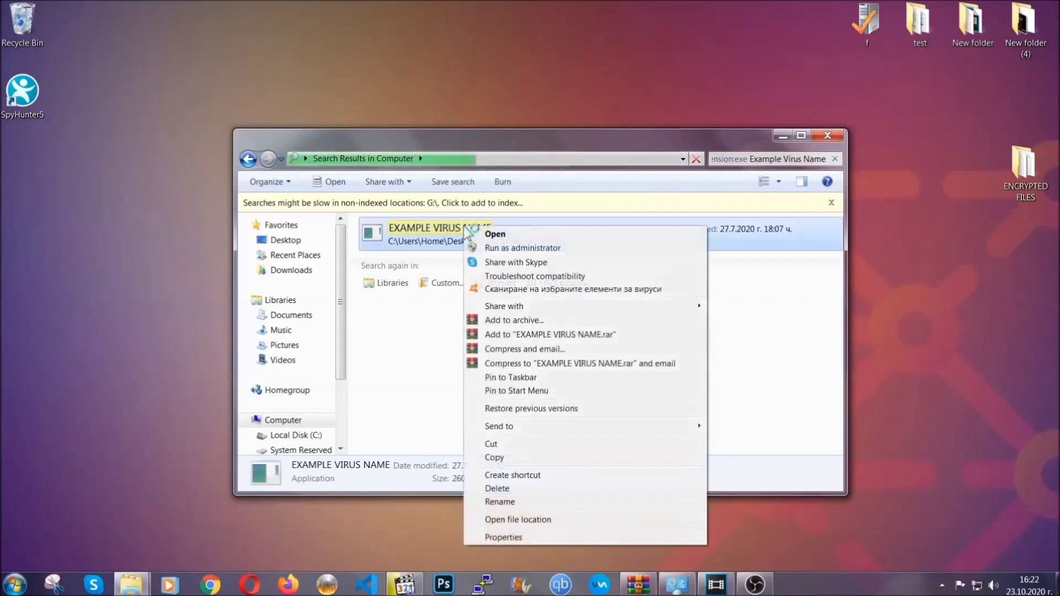
{"action": "left_click", "coordinate": [497, 489]}
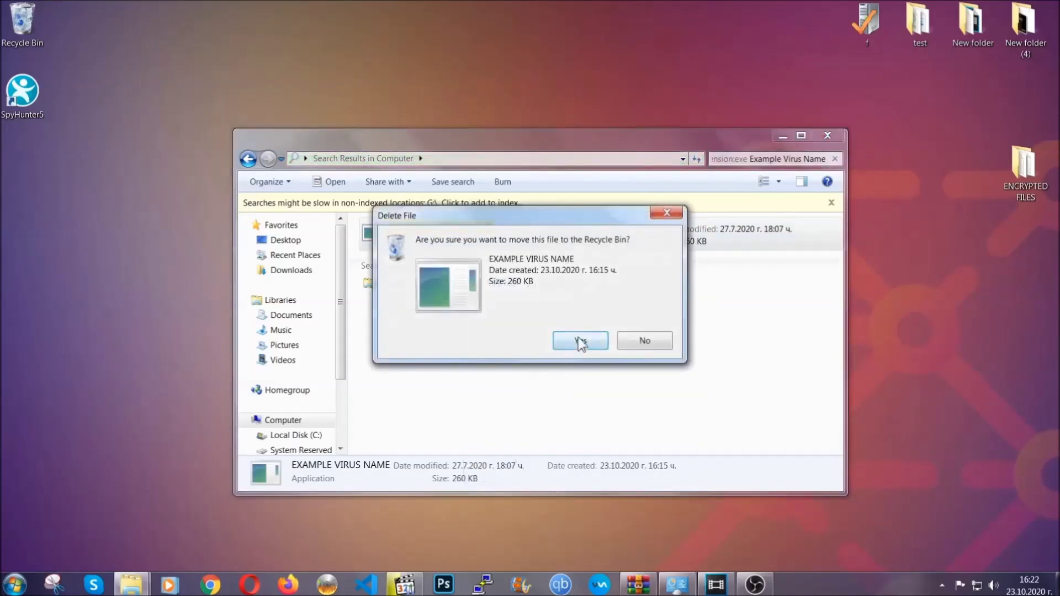
{"action": "left_click", "coordinate": [581, 342]}
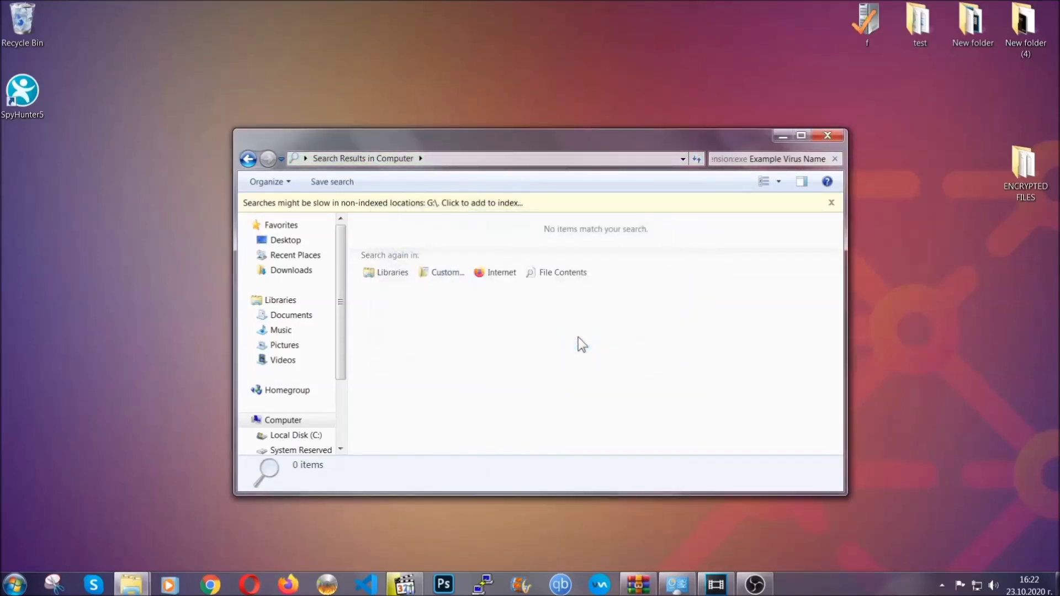
{"action": "left_click", "coordinate": [828, 135]}
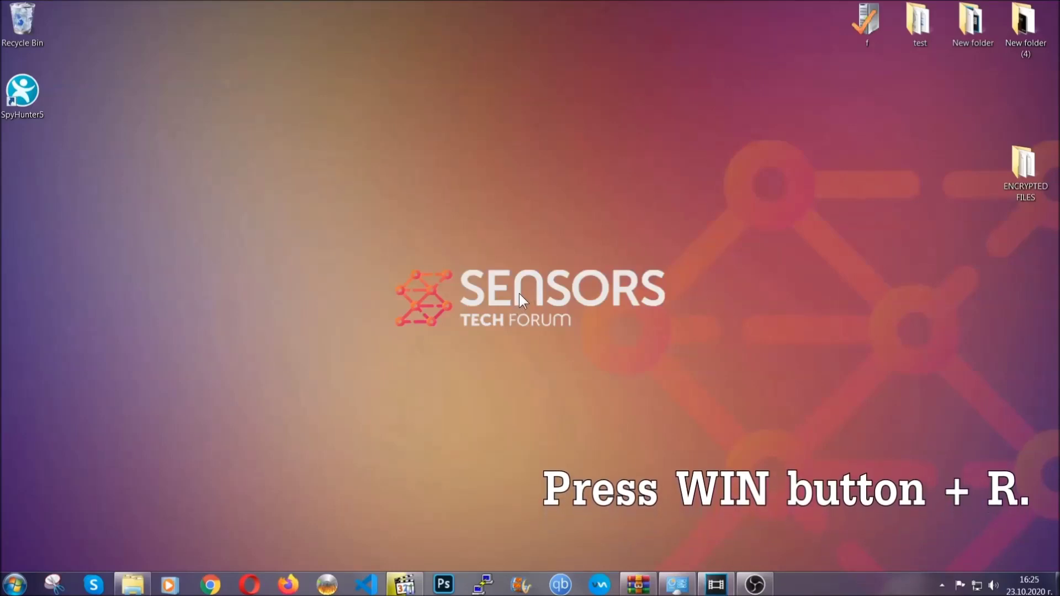
Launch REGEDIT from the Run dialog in place of the prefilled cmd
{"action": "key", "text": "super+r"}
{"action": "left_click", "coordinate": [99, 496]}
{"action": "key", "text": "BackSpace"}
{"action": "key", "text": "BackSpace"}
{"action": "key", "text": "BackSpace"}
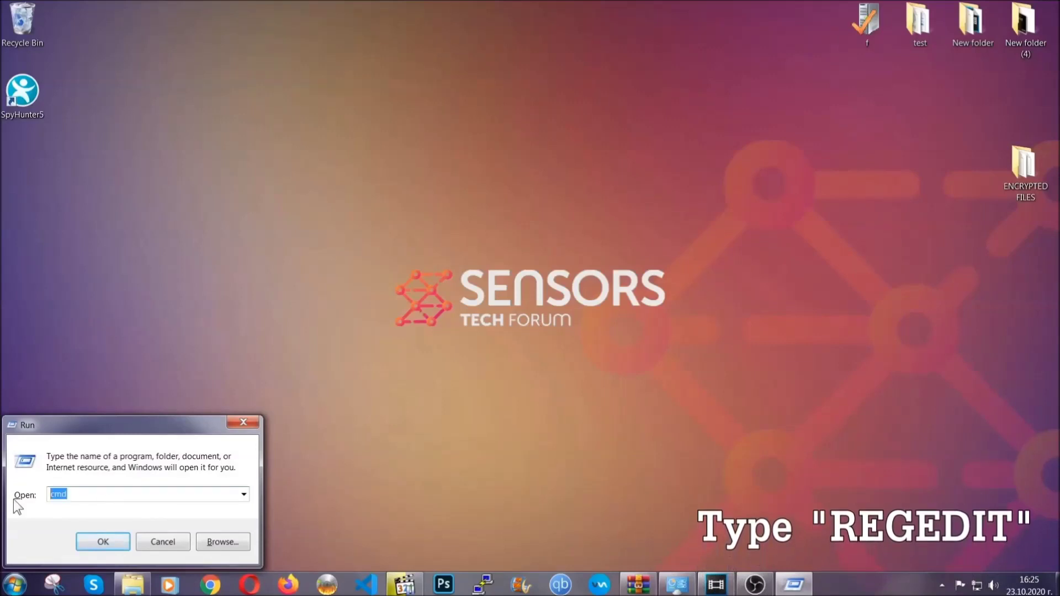
{"action": "type", "text": "REGEDIT"}
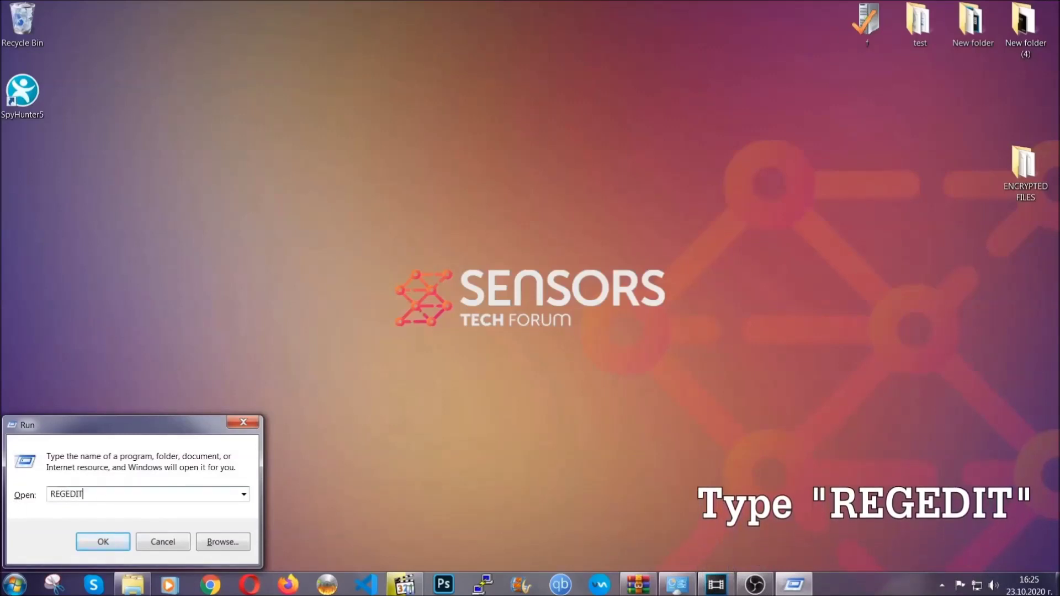
{"action": "left_click", "coordinate": [91, 539]}
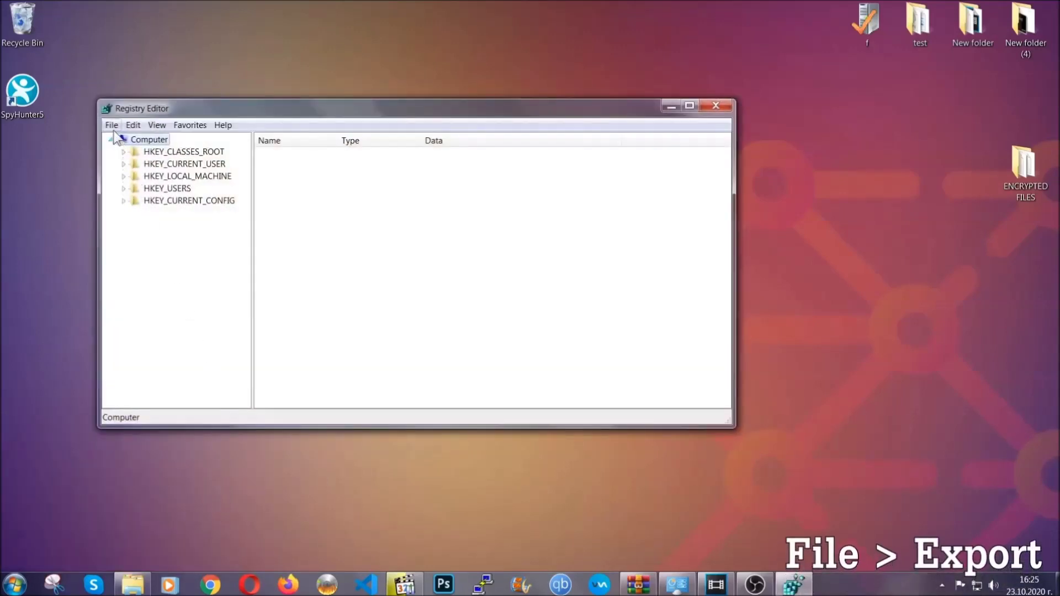
Export the whole registry to the Desktop as BACKUP, then point out the Import option
{"action": "left_click", "coordinate": [111, 125]}
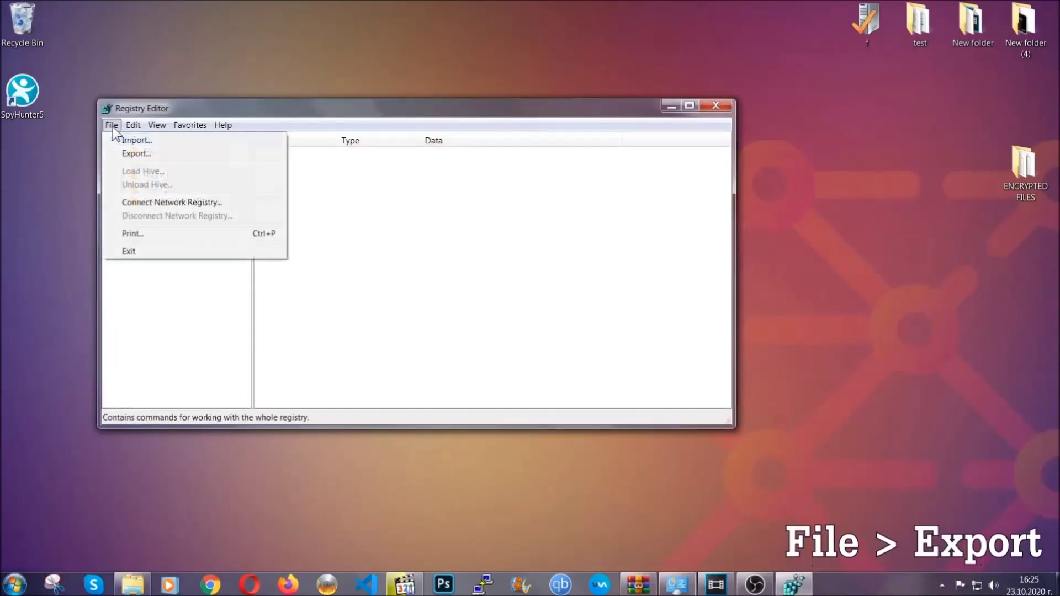
{"action": "left_click", "coordinate": [137, 155]}
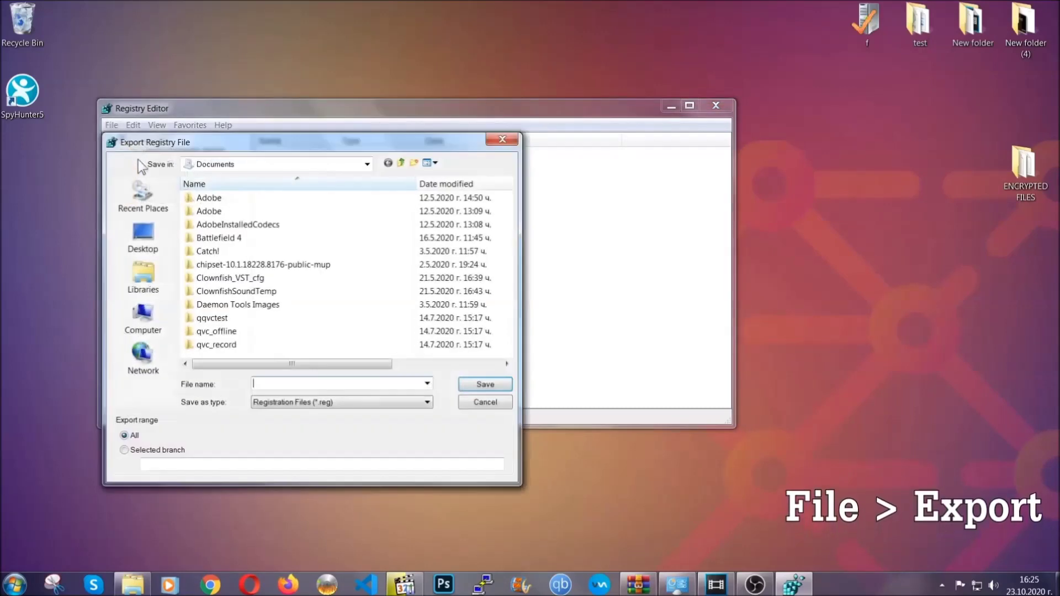
{"action": "left_click", "coordinate": [143, 238]}
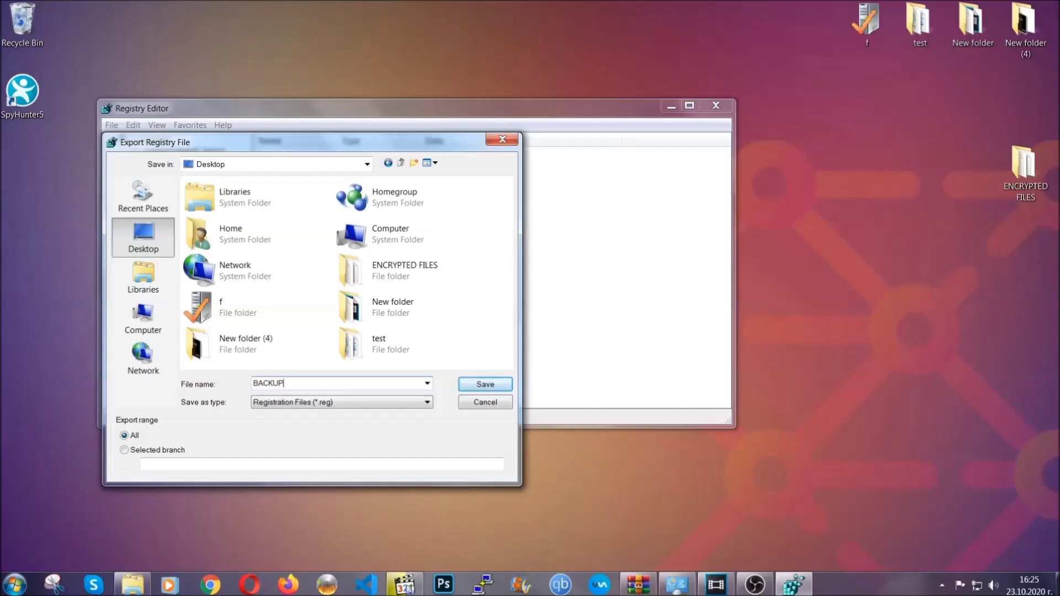
{"action": "left_click", "coordinate": [478, 386]}
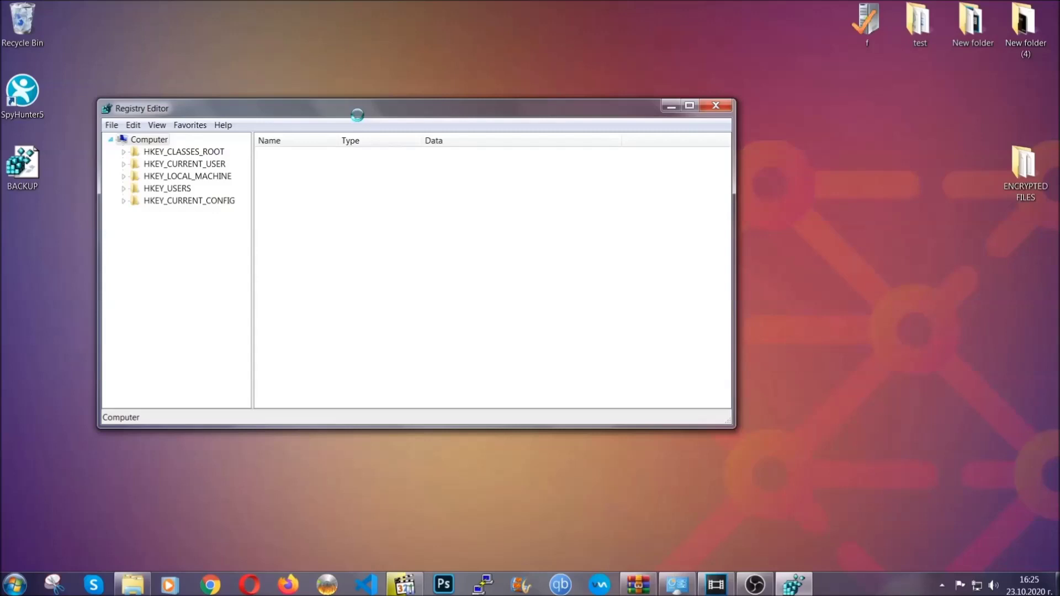
{"action": "left_click_drag", "start_coordinate": [358, 115], "coordinate": [460, 149]}
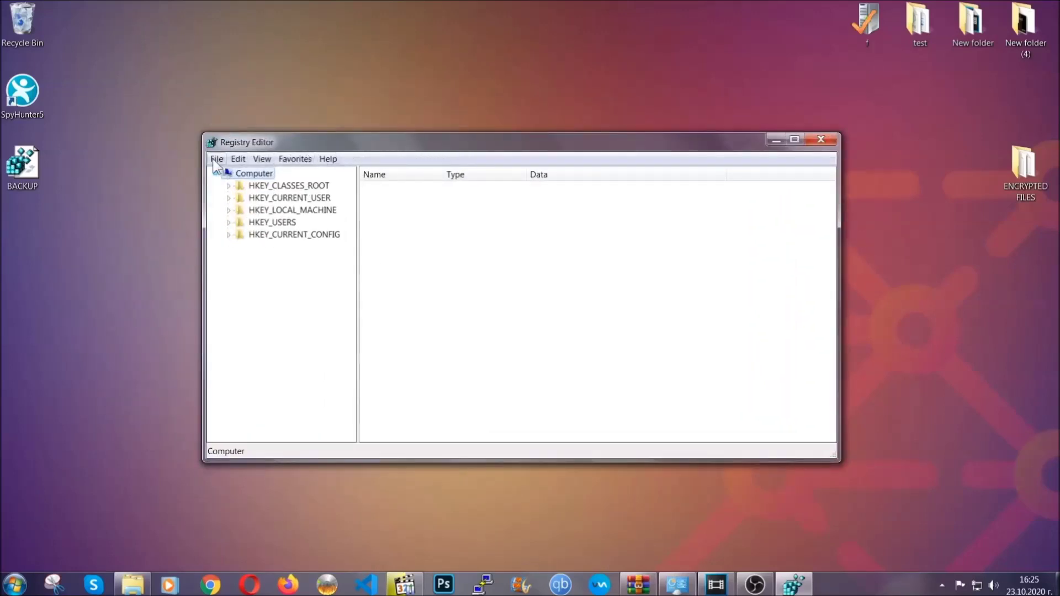
{"action": "left_click", "coordinate": [216, 159]}
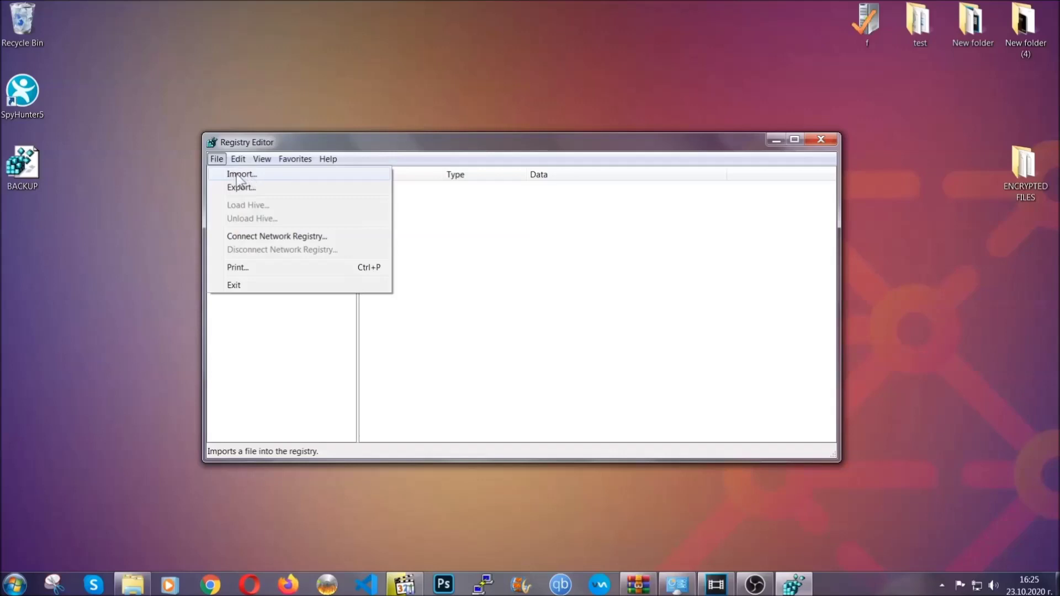
Find the RunOnce key with Ctrl+F, then open the Run key listing THE VIRUS
{"action": "left_click", "coordinate": [217, 159]}
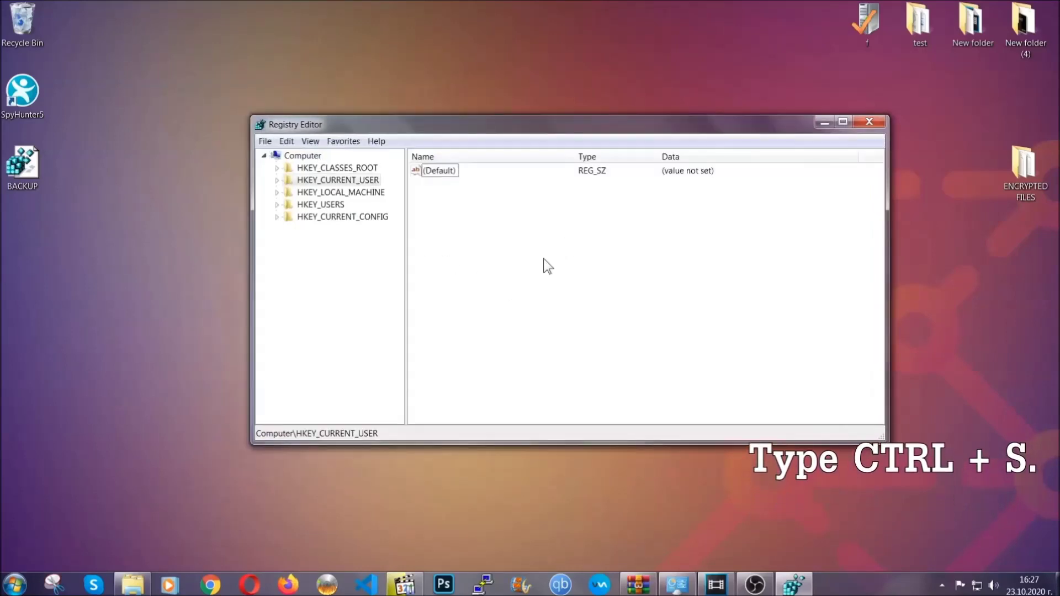
{"action": "key", "text": "ctrl+f"}
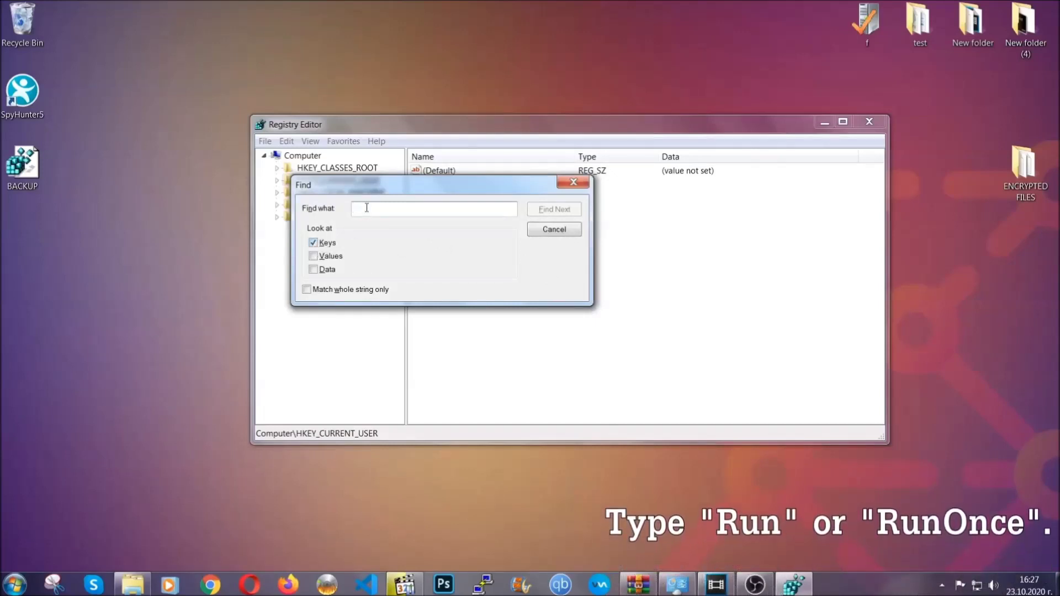
{"action": "type", "text": "RunO"}
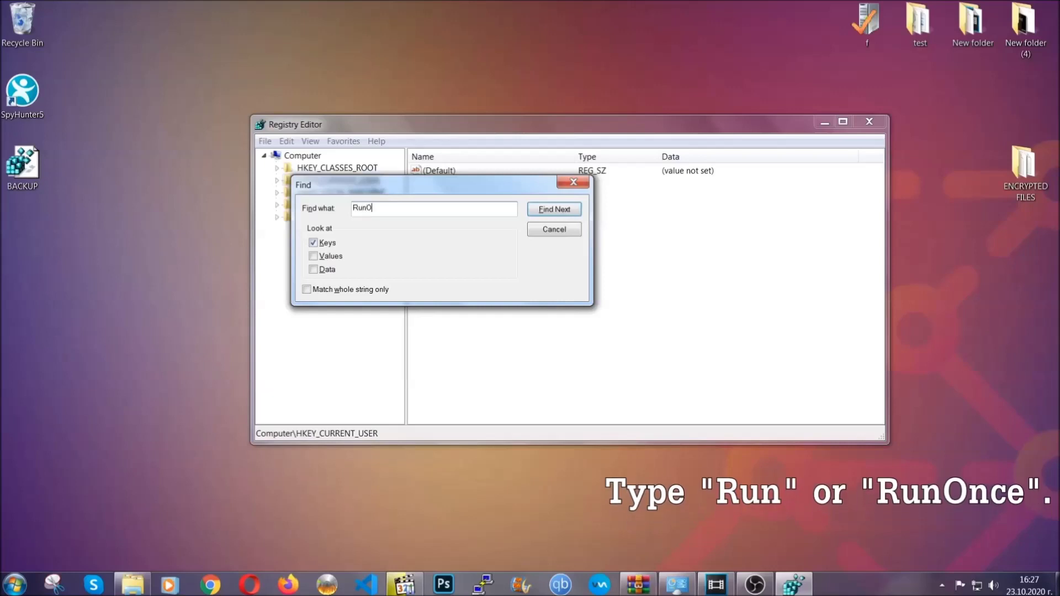
{"action": "type", "text": "nce"}
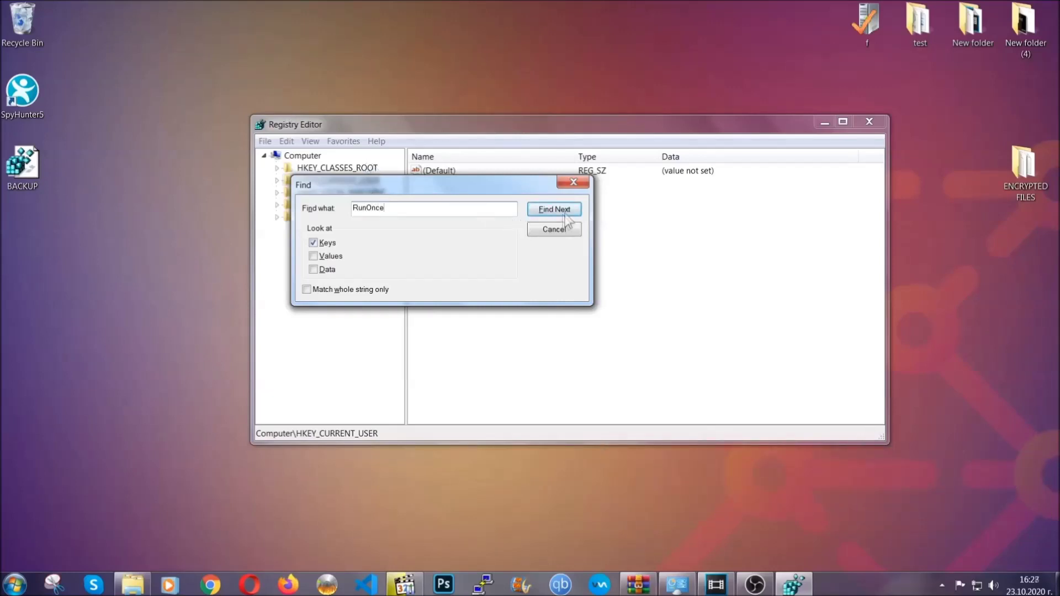
{"action": "left_click", "coordinate": [555, 210]}
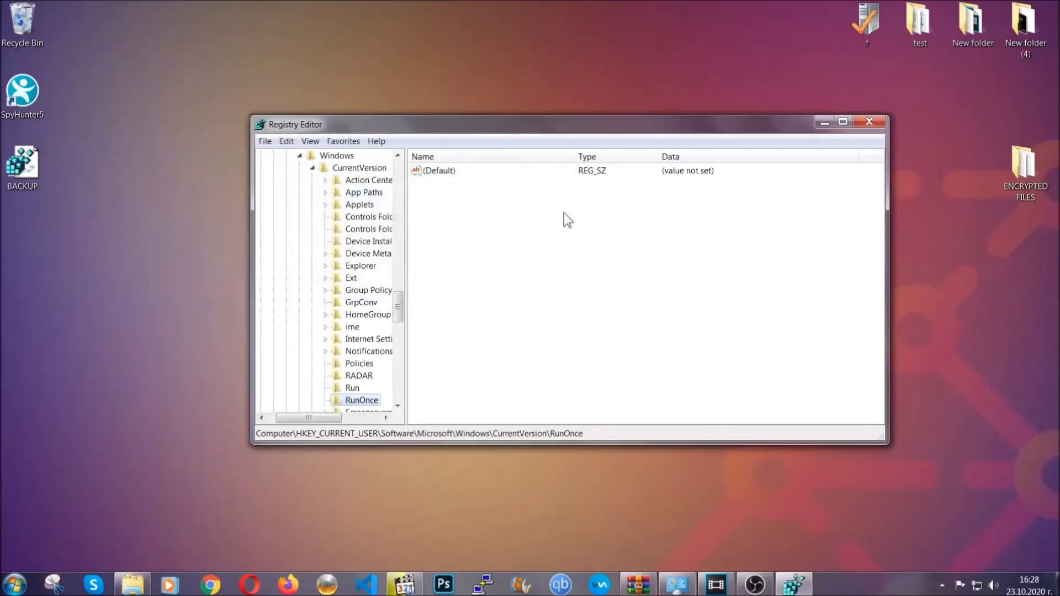
{"action": "left_click_drag", "start_coordinate": [399, 307], "coordinate": [399, 323]}
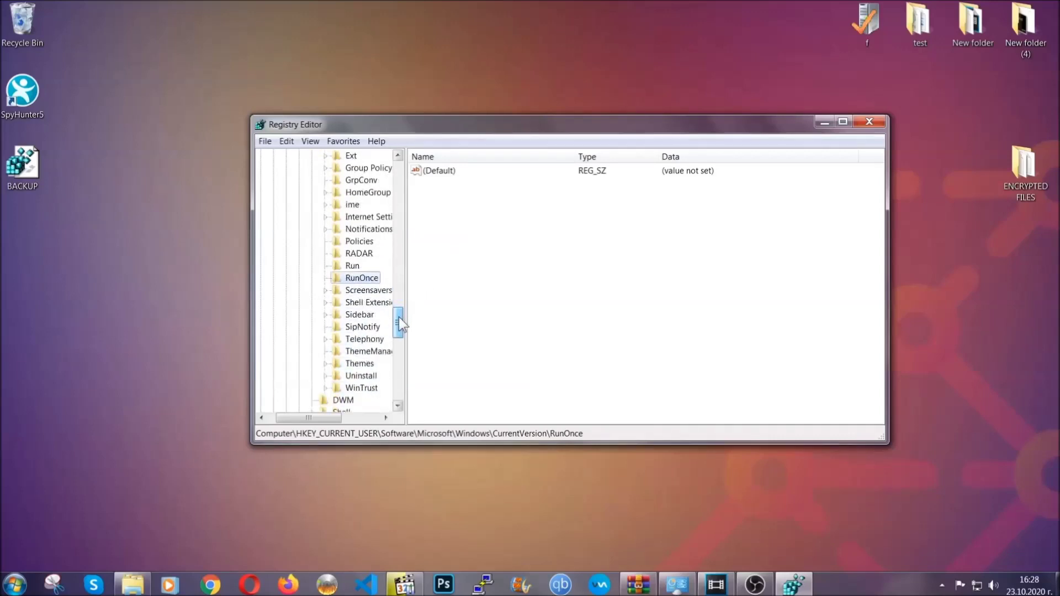
{"action": "left_click", "coordinate": [352, 266]}
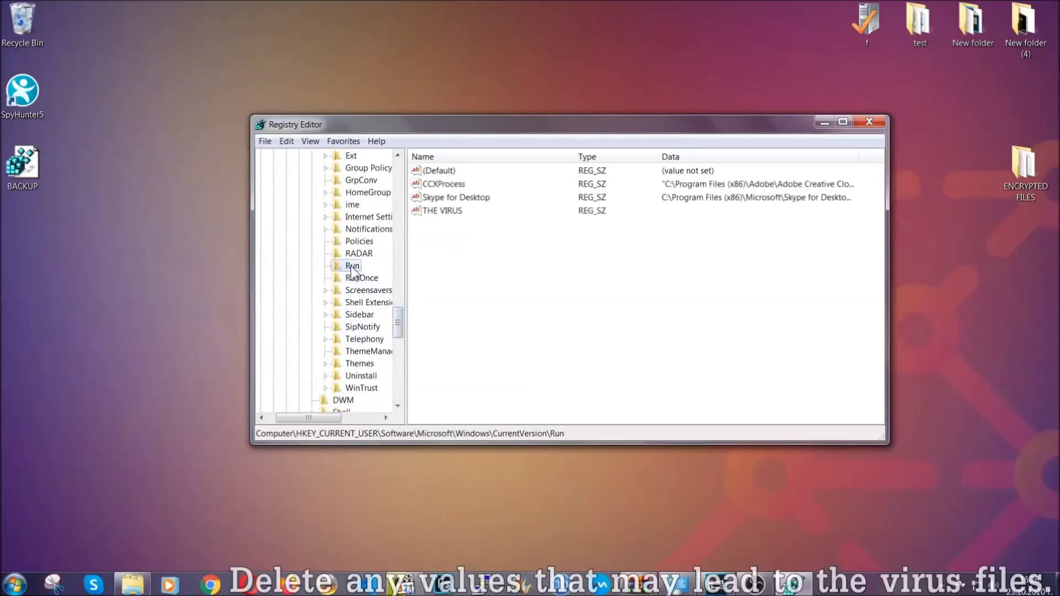
Delete the THE VIRUS startup value from the Run key and confirm the deletion
{"action": "left_click", "coordinate": [438, 212]}
{"action": "right_click", "coordinate": [435, 212]}
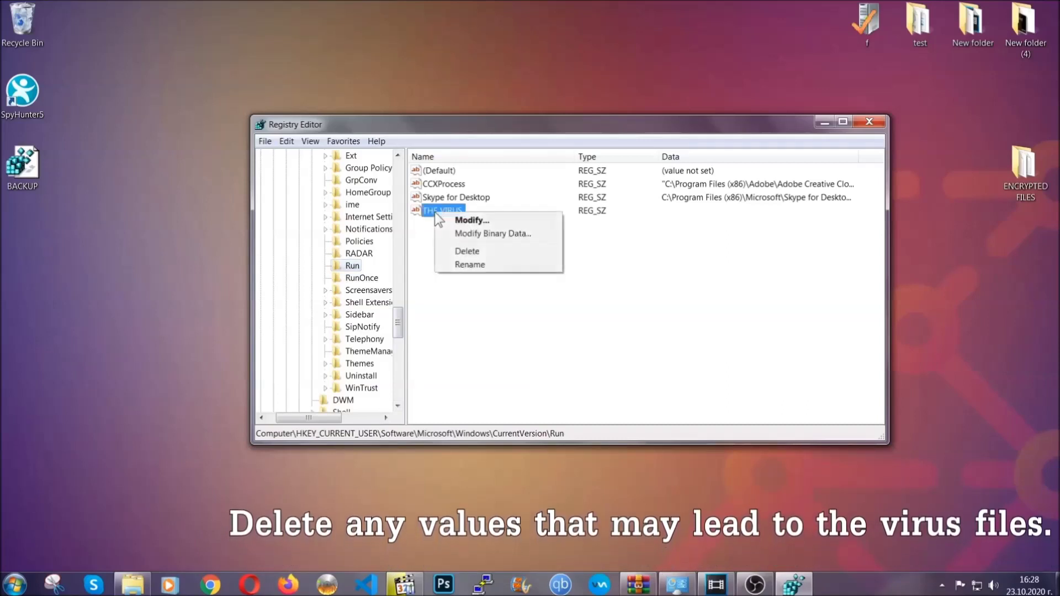
{"action": "left_click", "coordinate": [466, 251]}
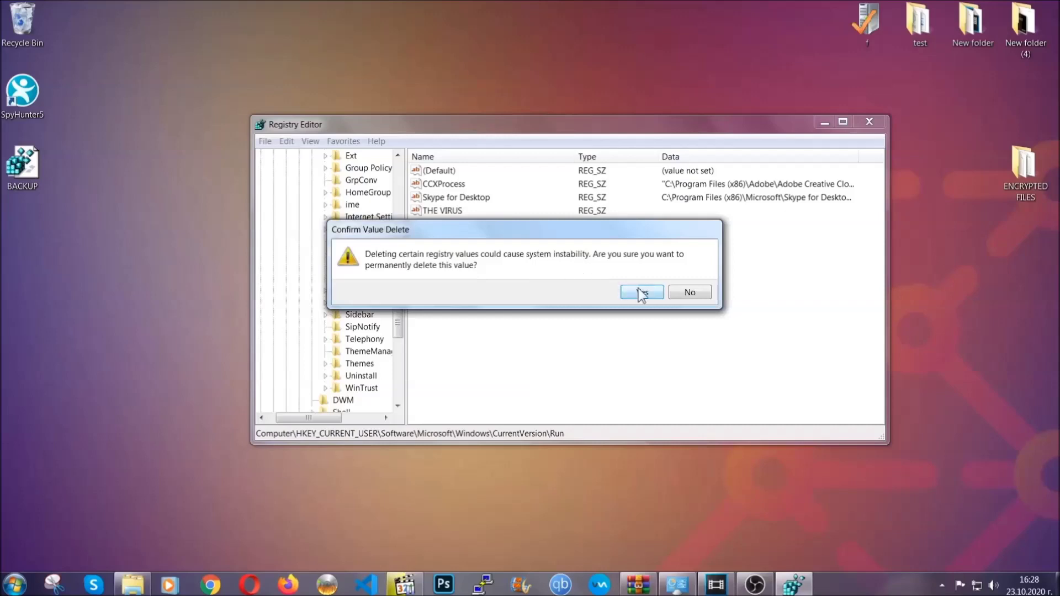
{"action": "left_click", "coordinate": [643, 293]}
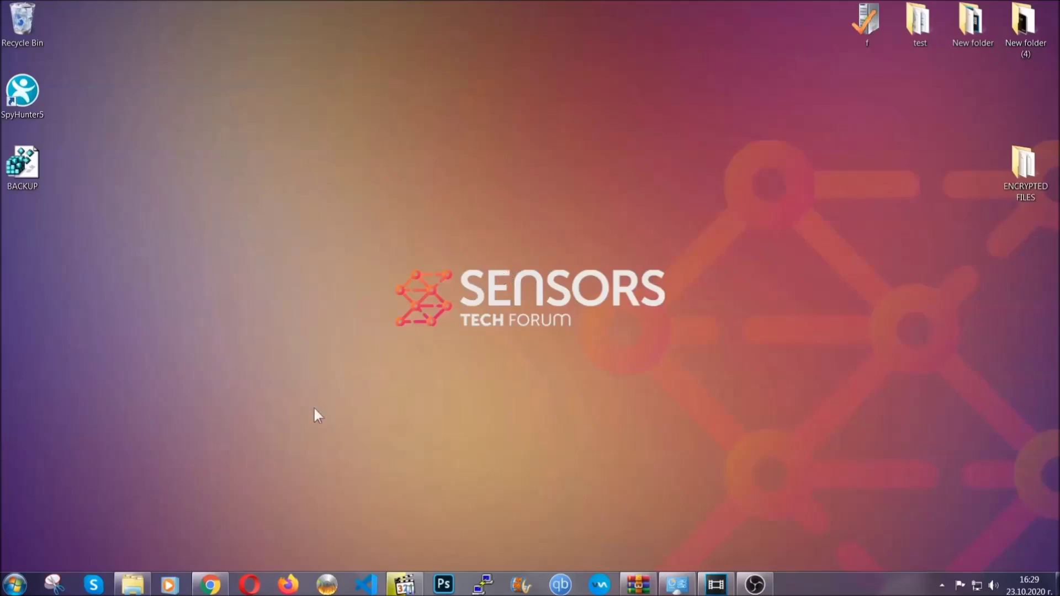
In Chrome, highlight the SensorsTechForum article URL and expand Method 2 (Windows Backup)
{"action": "left_click", "coordinate": [214, 587]}
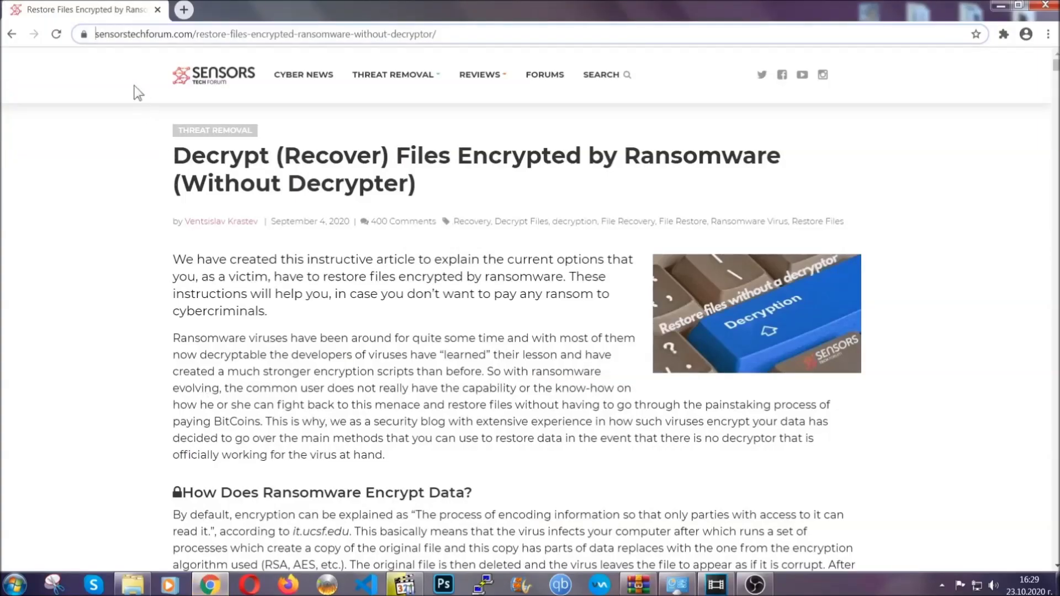
{"action": "left_click", "coordinate": [99, 34]}
{"action": "left_click_drag", "start_coordinate": [97, 34], "coordinate": [479, 37]}
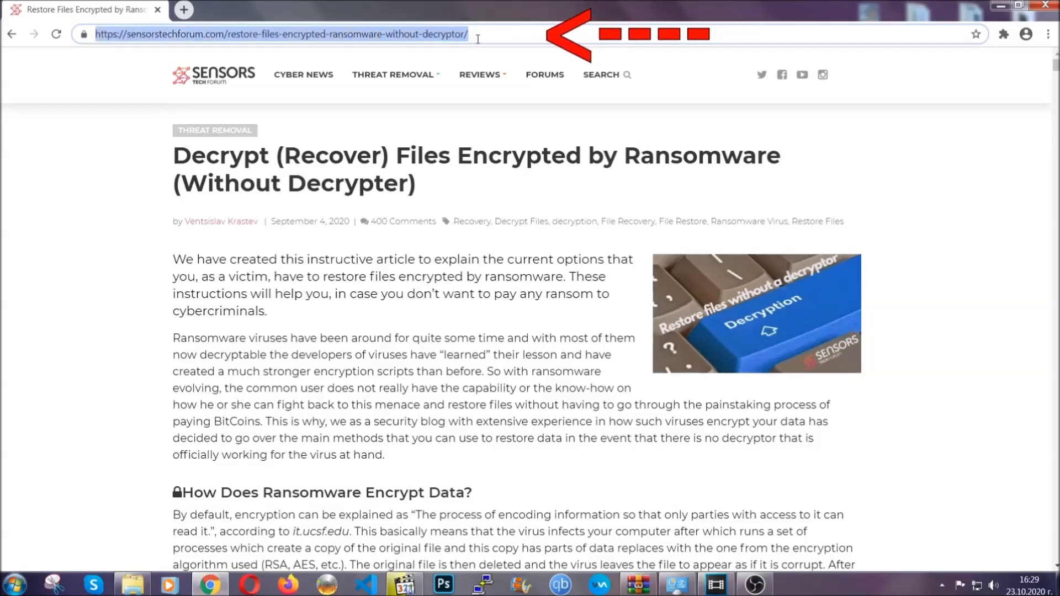
{"action": "mouse_move", "coordinate": [479, 75]}
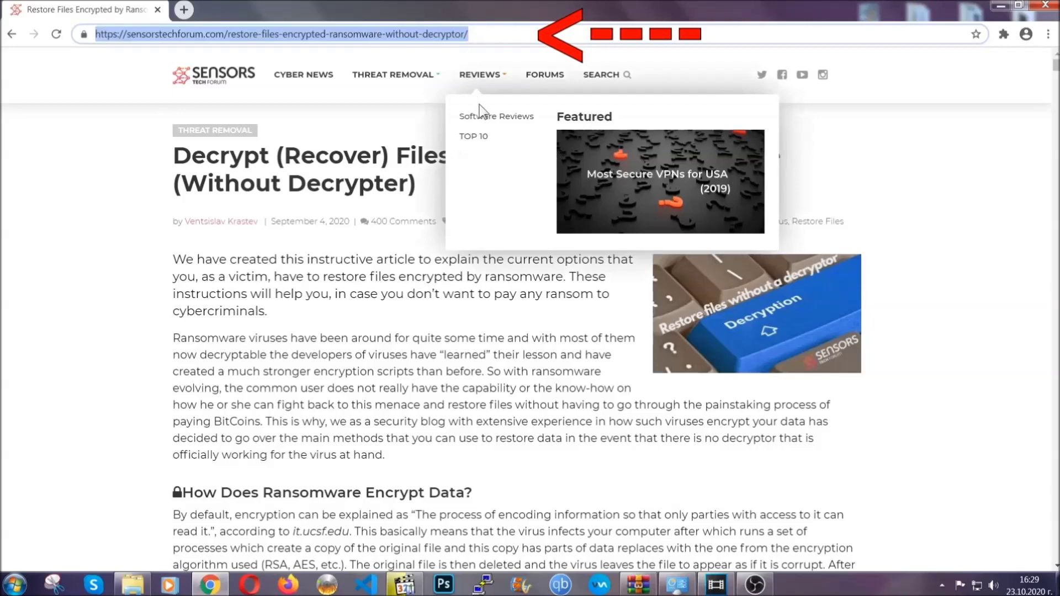
{"action": "scroll", "coordinate": [545, 302], "scroll_direction": "down", "scroll_amount": 3}
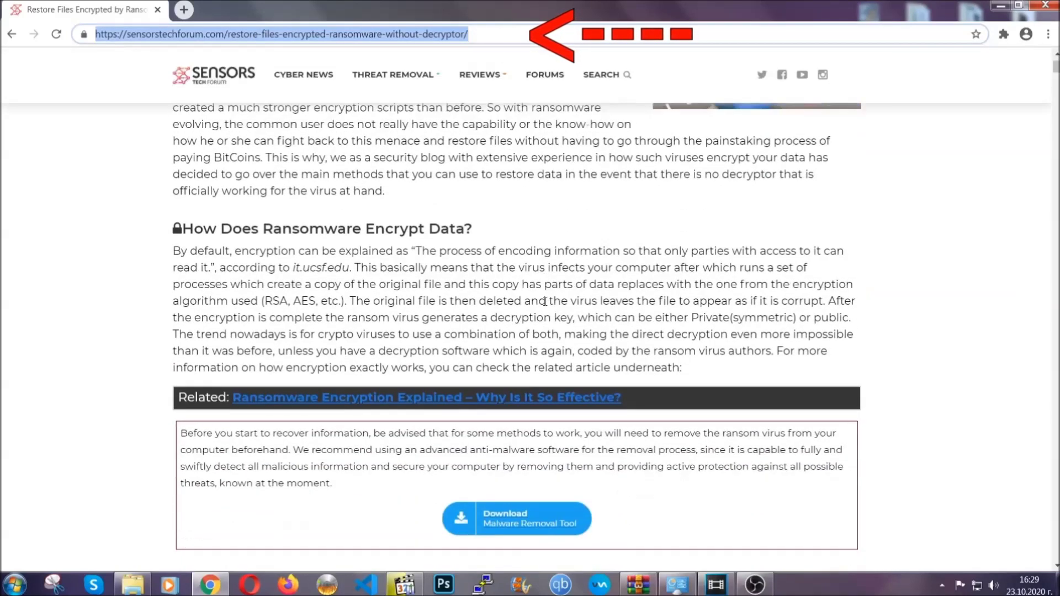
{"action": "scroll", "coordinate": [545, 303], "scroll_direction": "down", "scroll_amount": 4}
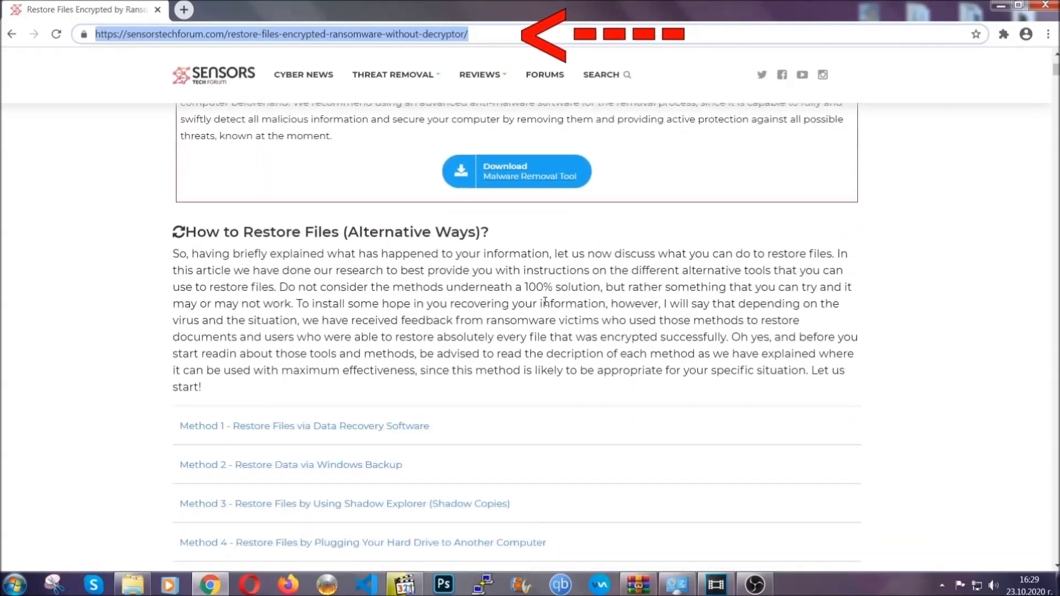
{"action": "scroll", "coordinate": [545, 303], "scroll_direction": "down", "scroll_amount": 1}
{"action": "scroll", "coordinate": [545, 302], "scroll_direction": "down", "scroll_amount": 2}
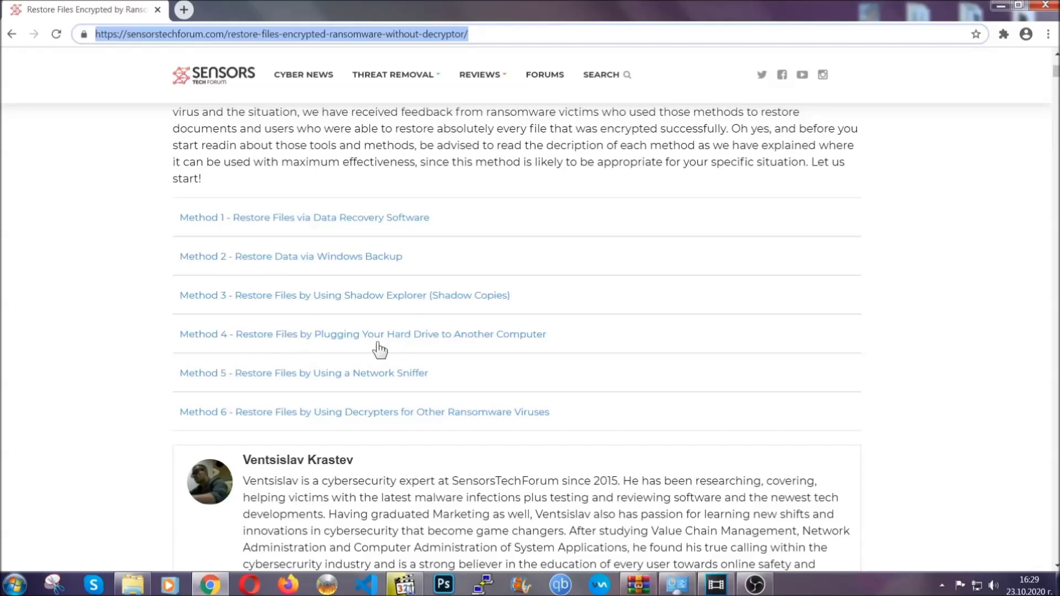
{"action": "left_click", "coordinate": [329, 255]}
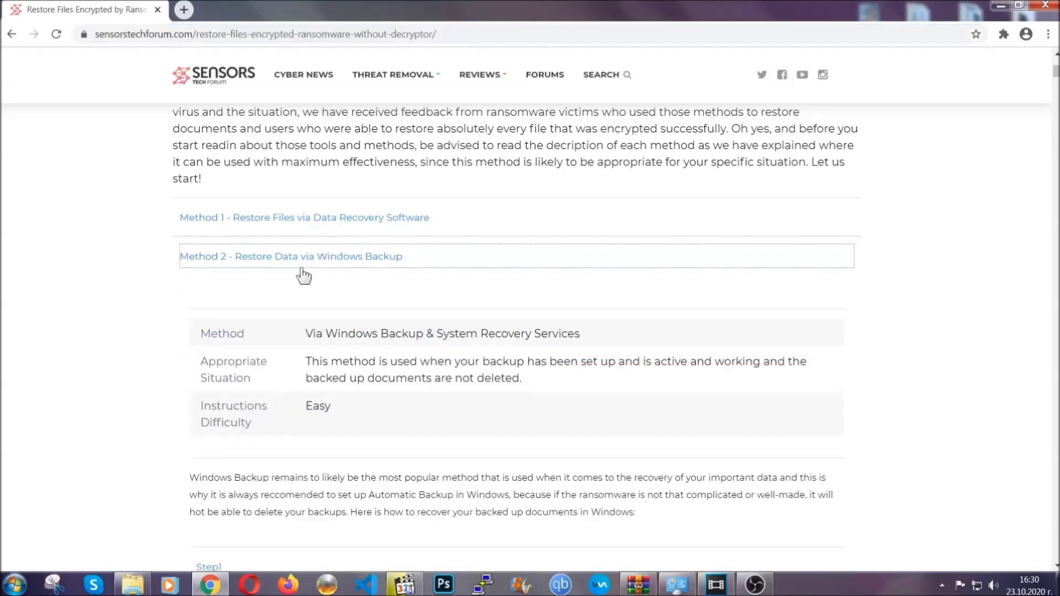
Expand Windows Backup Steps 1, 2 and 3, then close Chrome
{"action": "left_click_drag", "start_coordinate": [307, 331], "coordinate": [373, 412]}
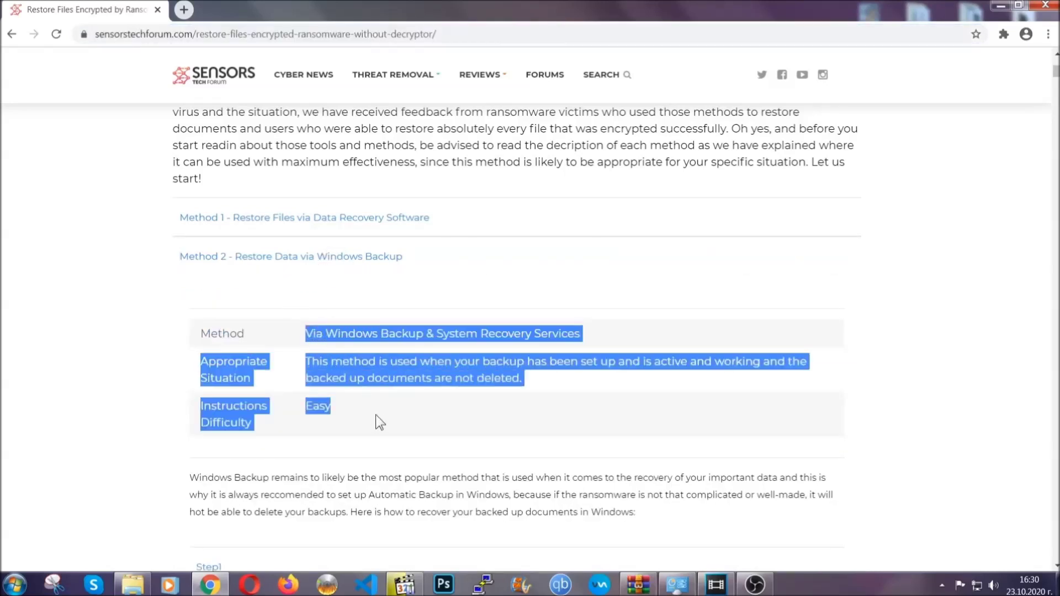
{"action": "left_click", "coordinate": [376, 415]}
{"action": "scroll", "coordinate": [379, 411], "scroll_direction": "down", "scroll_amount": 3}
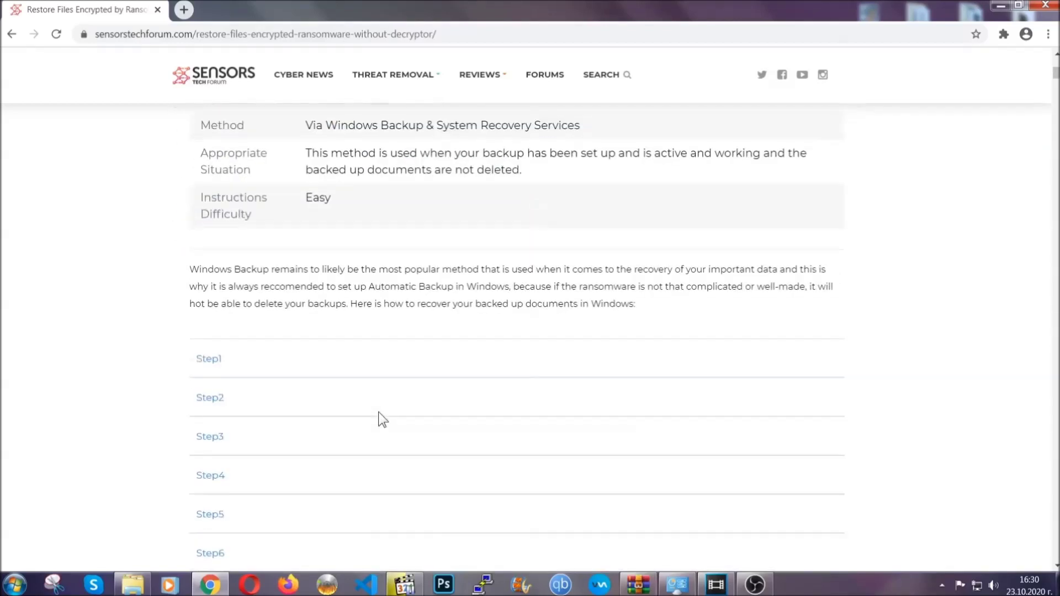
{"action": "scroll", "coordinate": [379, 411], "scroll_direction": "down", "scroll_amount": 1}
{"action": "left_click", "coordinate": [217, 291]}
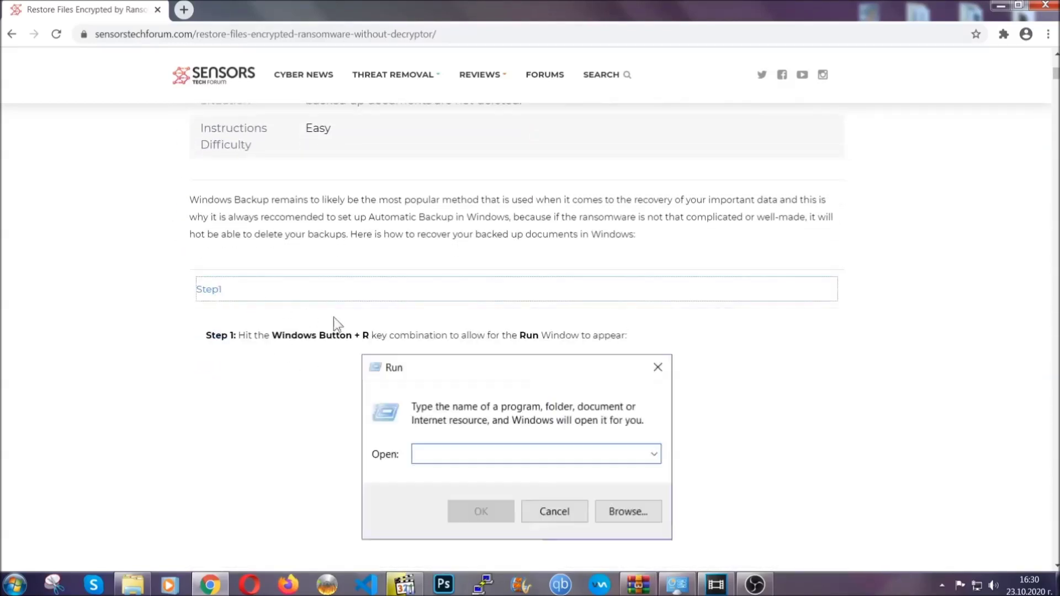
{"action": "scroll", "coordinate": [497, 344], "scroll_direction": "down", "scroll_amount": 2}
{"action": "scroll", "coordinate": [497, 343], "scroll_direction": "down", "scroll_amount": 1}
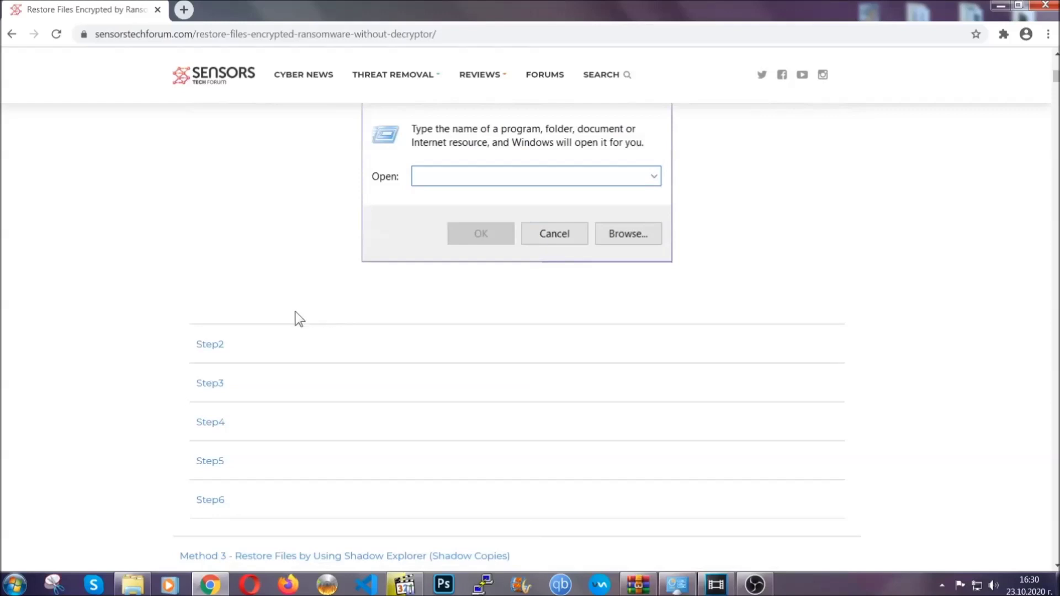
{"action": "left_click", "coordinate": [249, 346]}
{"action": "scroll", "coordinate": [442, 364], "scroll_direction": "down", "scroll_amount": 3}
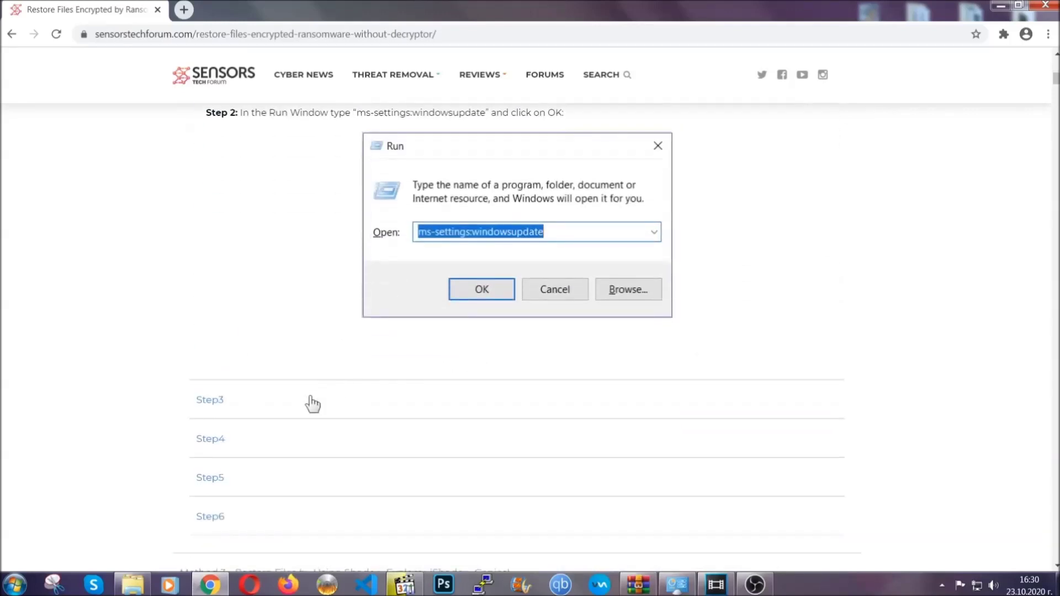
{"action": "left_click", "coordinate": [313, 403]}
{"action": "scroll", "coordinate": [469, 379], "scroll_direction": "down", "scroll_amount": 3}
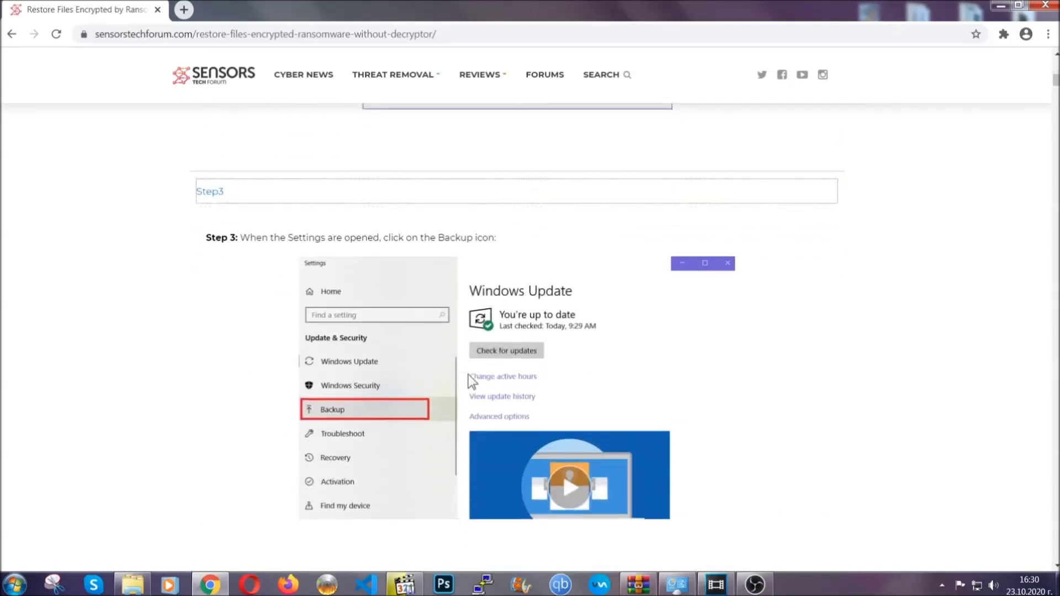
{"action": "scroll", "coordinate": [468, 374], "scroll_direction": "down", "scroll_amount": 3}
{"action": "scroll", "coordinate": [467, 378], "scroll_direction": "down", "scroll_amount": 1}
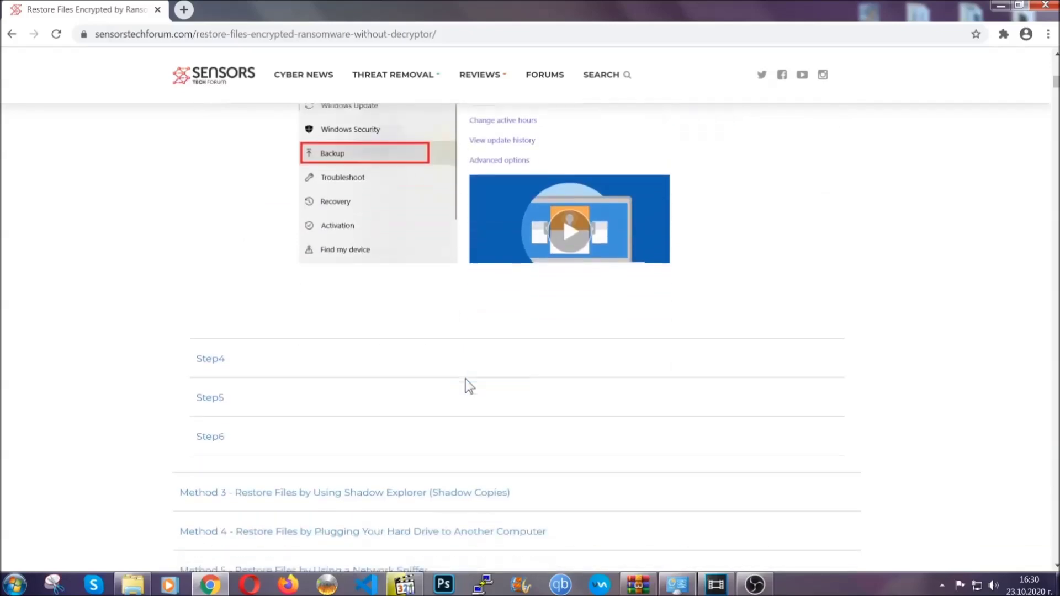
{"action": "scroll", "coordinate": [466, 379], "scroll_direction": "down", "scroll_amount": 3}
{"action": "scroll", "coordinate": [466, 378], "scroll_direction": "down", "scroll_amount": 3}
{"action": "scroll", "coordinate": [465, 378], "scroll_direction": "down", "scroll_amount": 3}
{"action": "scroll", "coordinate": [466, 379], "scroll_direction": "down", "scroll_amount": 2}
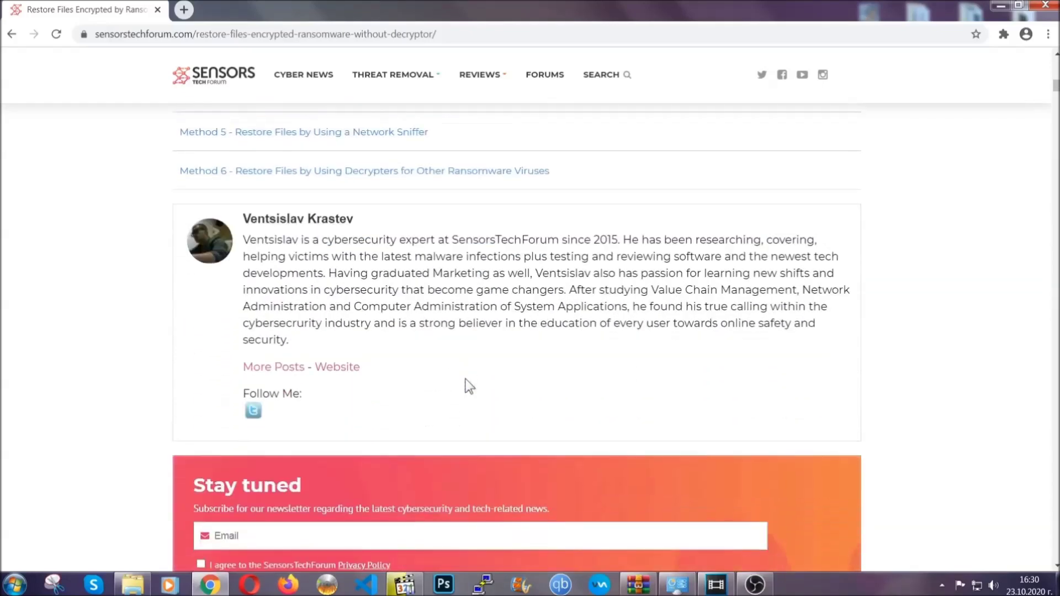
{"action": "scroll", "coordinate": [466, 378], "scroll_direction": "up", "scroll_amount": 5}
{"action": "scroll", "coordinate": [466, 379], "scroll_direction": "up", "scroll_amount": 8}
{"action": "scroll", "coordinate": [463, 391], "scroll_direction": "up", "scroll_amount": 6}
{"action": "scroll", "coordinate": [463, 394], "scroll_direction": "up", "scroll_amount": 6}
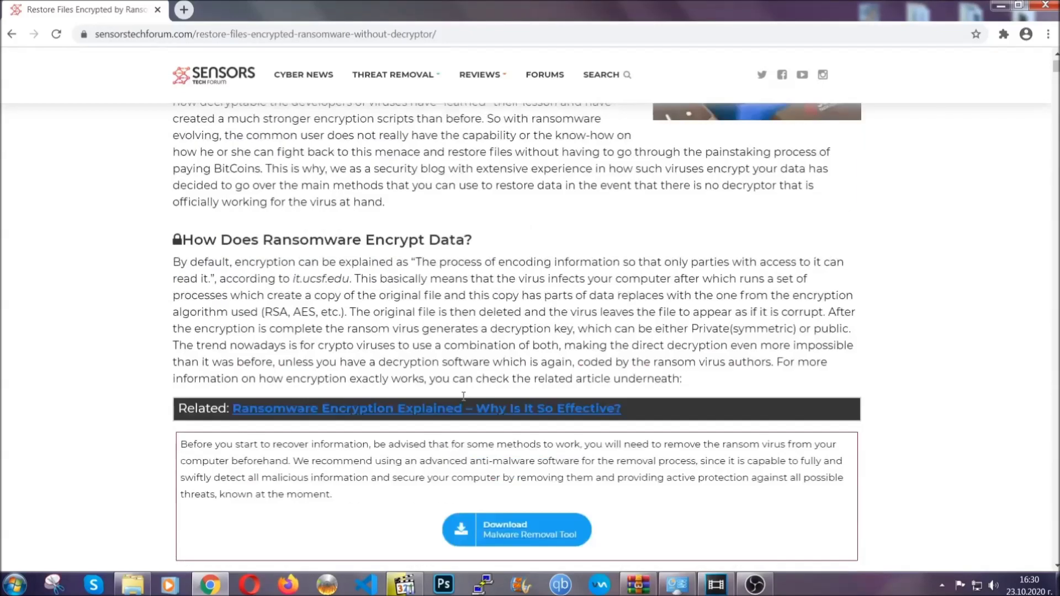
{"action": "scroll", "coordinate": [463, 396], "scroll_direction": "up", "scroll_amount": 3}
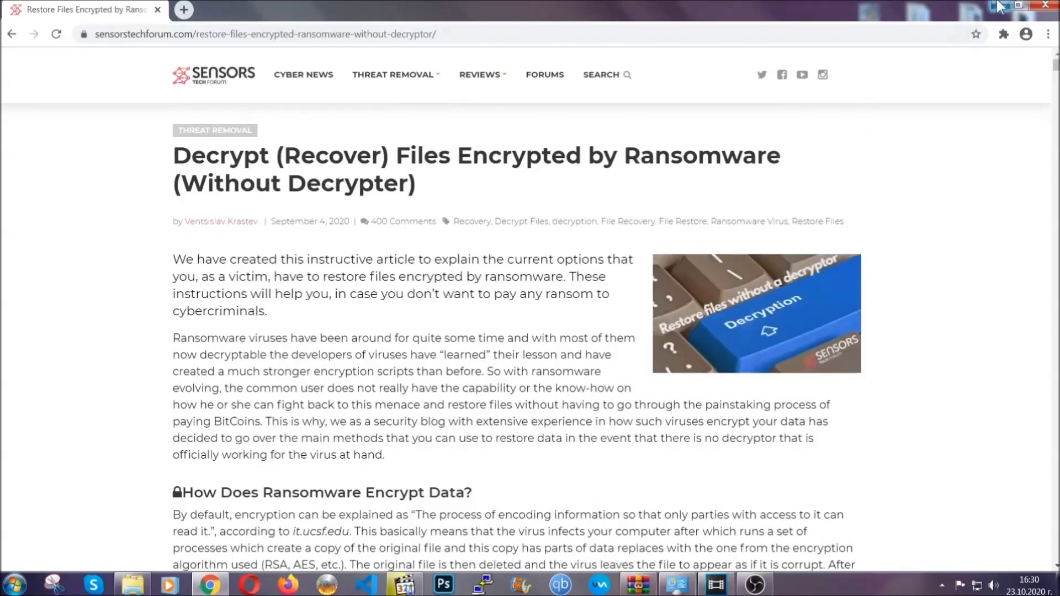
{"action": "left_click", "coordinate": [1000, 7]}
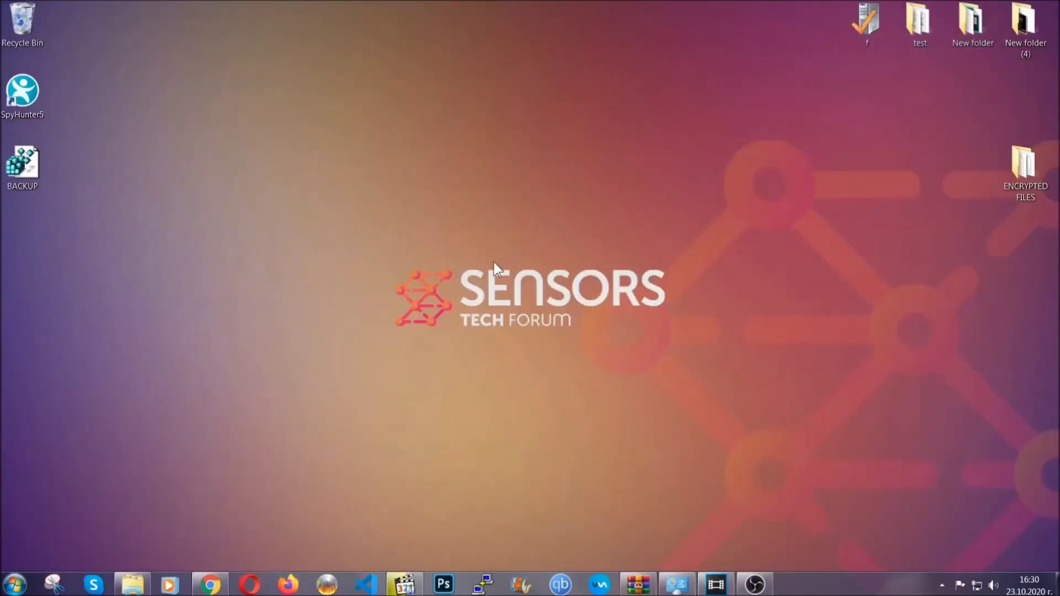